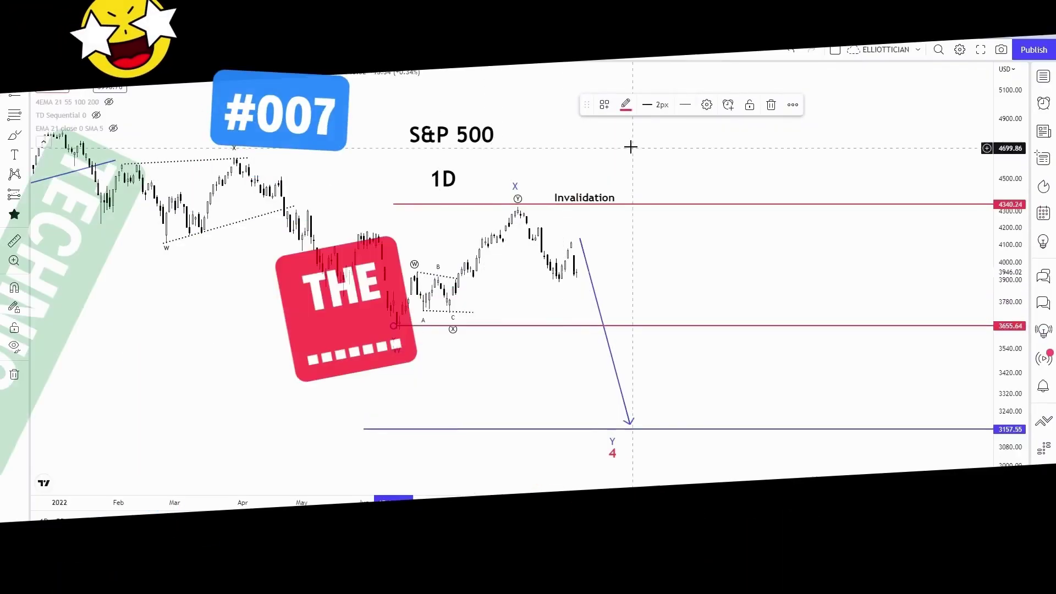
Change the 3655.64 horizontal line's colour from red to blue using its colour picker
left_click(626, 106)
left_click(702, 142)
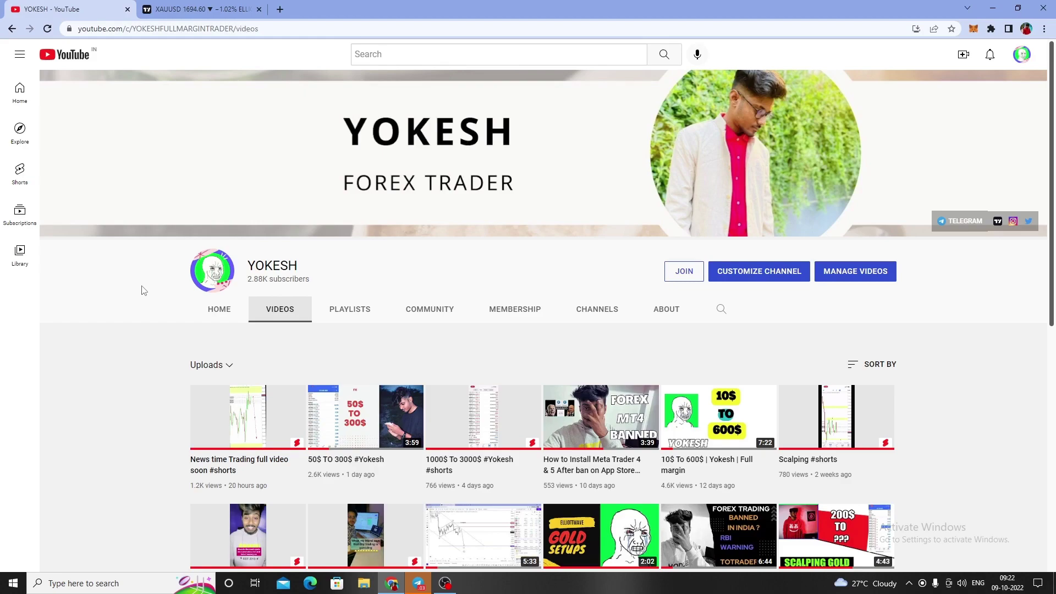
Scroll the channel page and check its Playlists tab before returning to Videos
left_click_drag(1050, 270, 1051, 345)
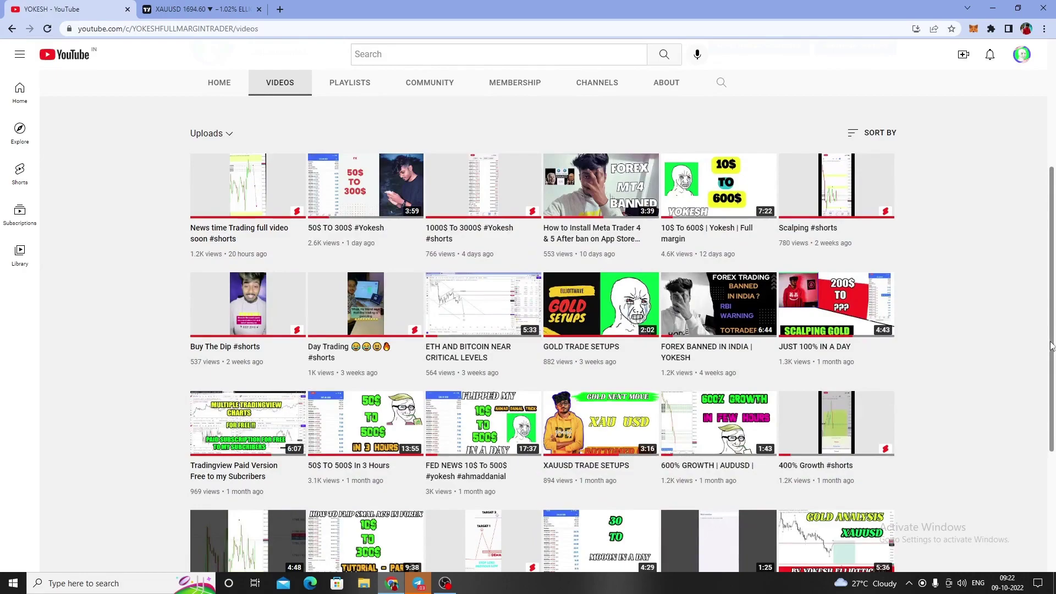
left_click_drag(1052, 345, 1053, 417)
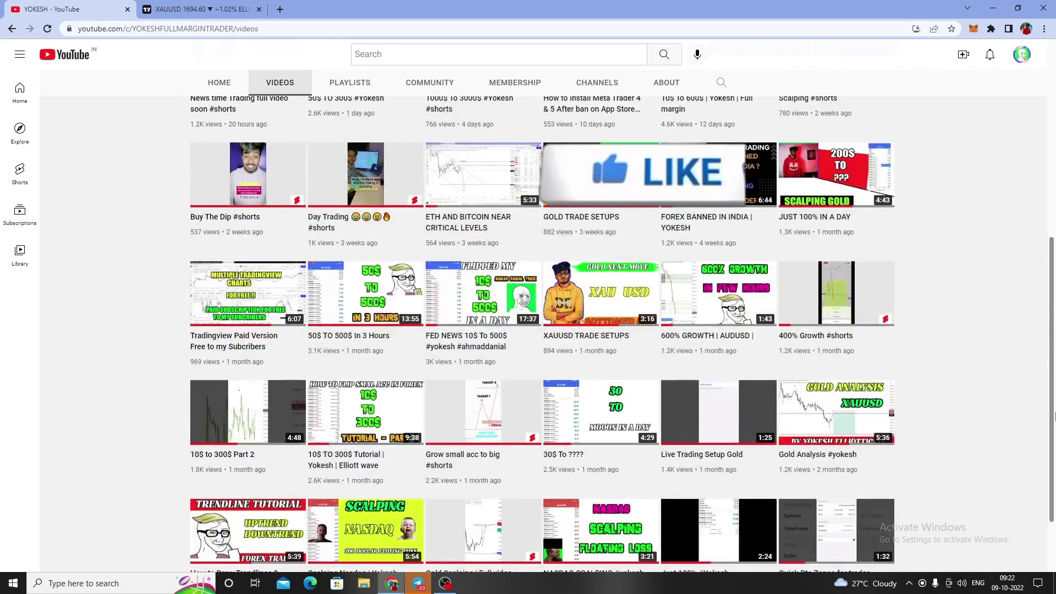
scroll(484, 212, "up", 10)
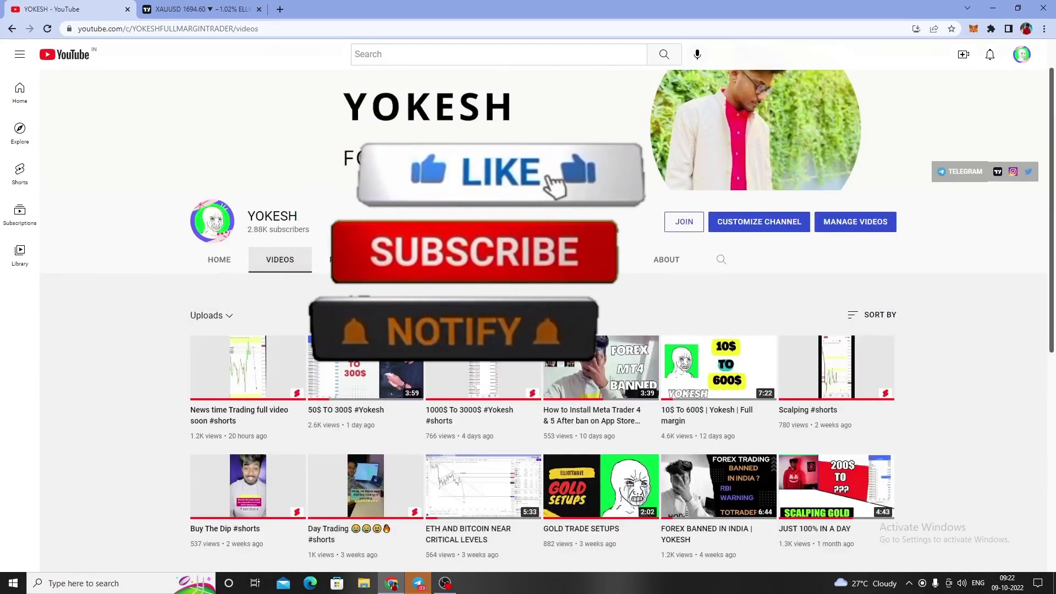
left_click(352, 260)
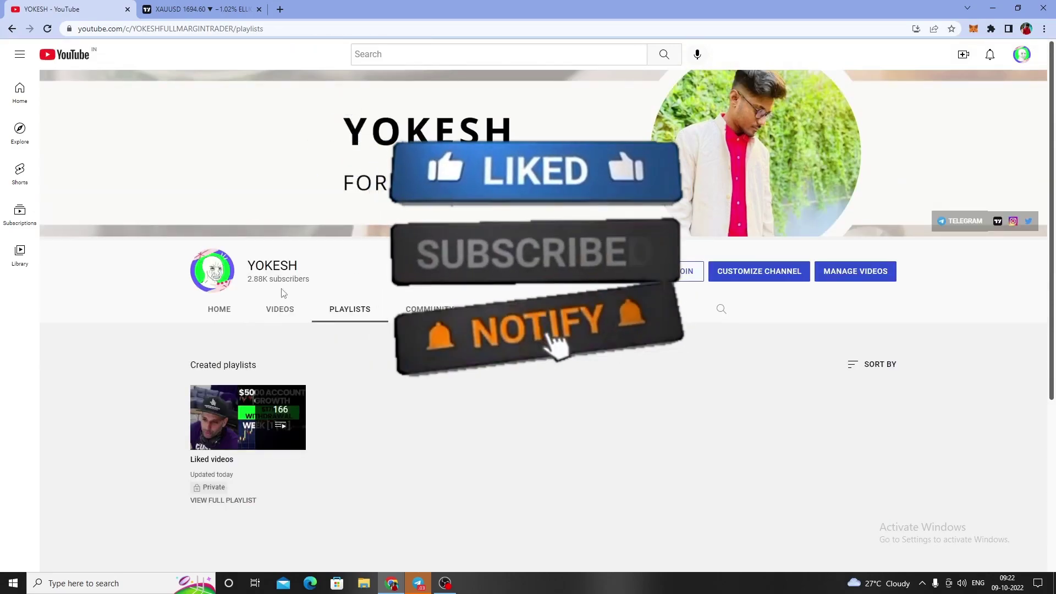
left_click(280, 309)
Scroll down the Videos tab and open the Elliott Wave tutorial's options menu
left_click_drag(1052, 177, 1054, 400)
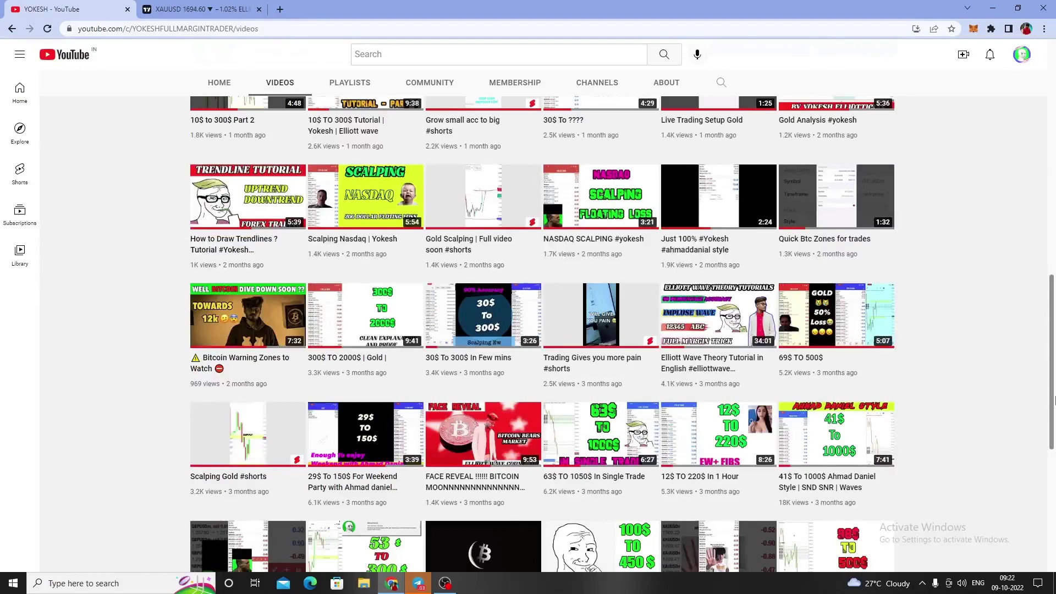
scroll(1055, 399, "down", 1)
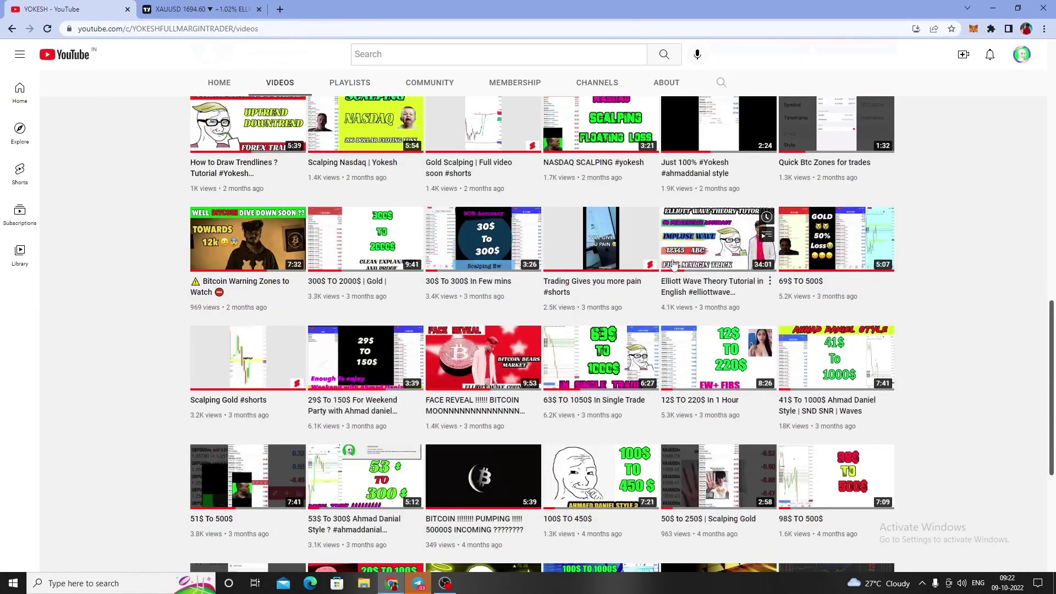
mouse_move(697, 252)
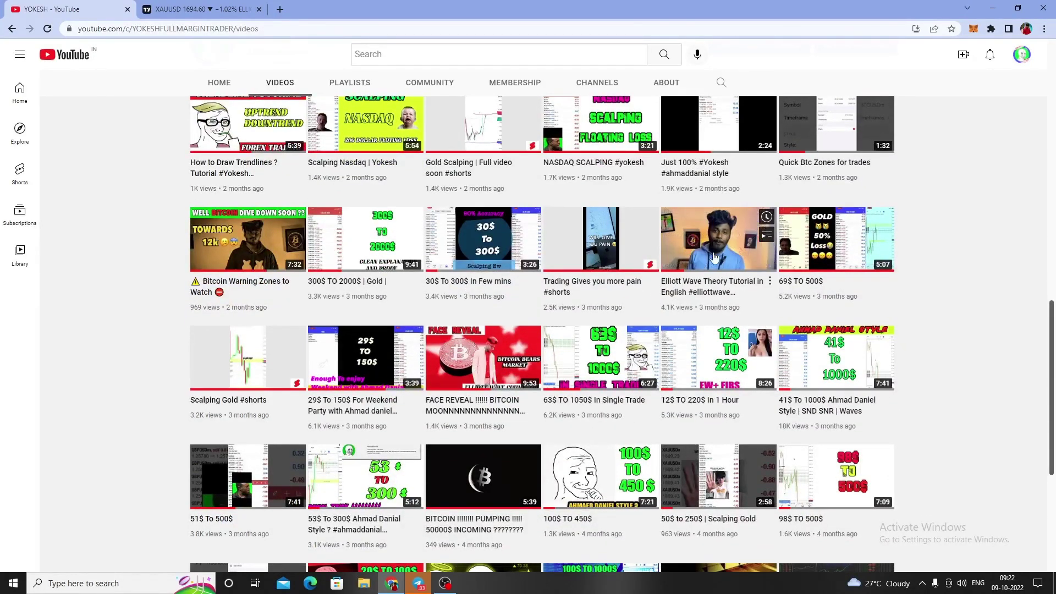
left_click(769, 281)
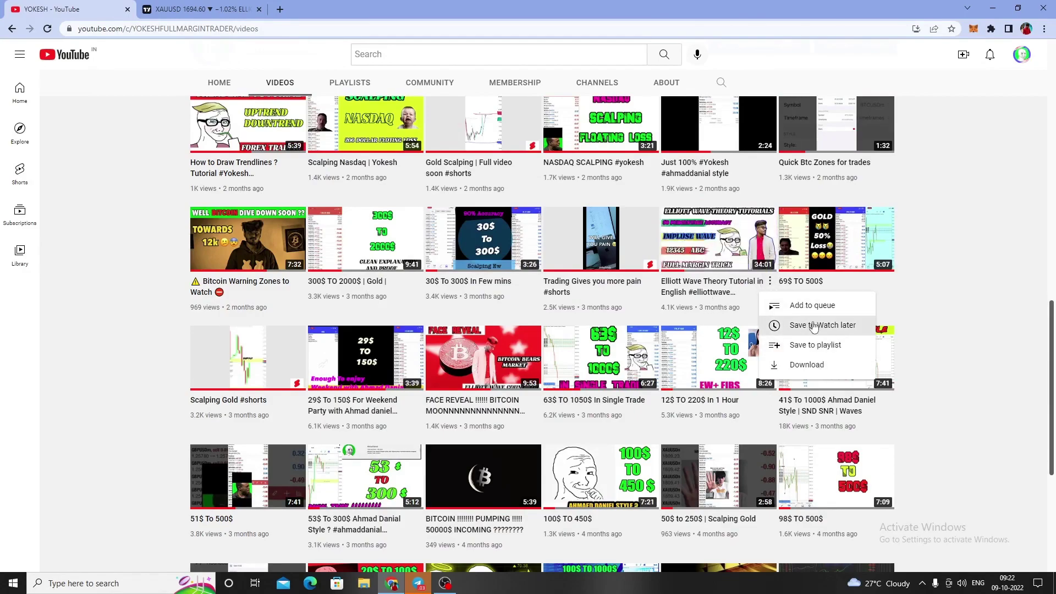
Save the tutorial to Watch later and to a new public ELLIOTT WAVE playlist
left_click(808, 346)
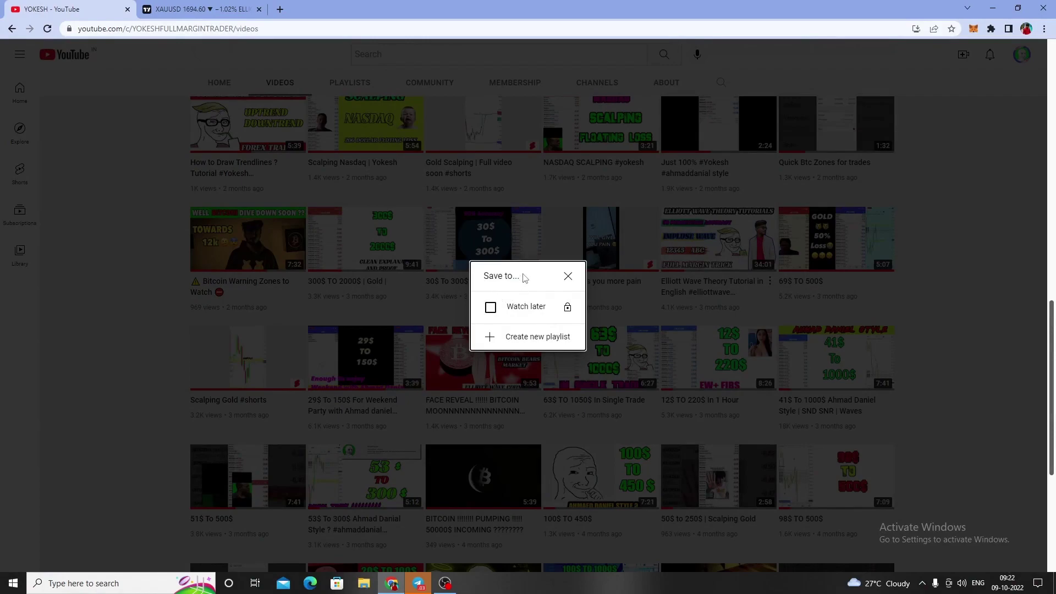
left_click(490, 310)
left_click(512, 337)
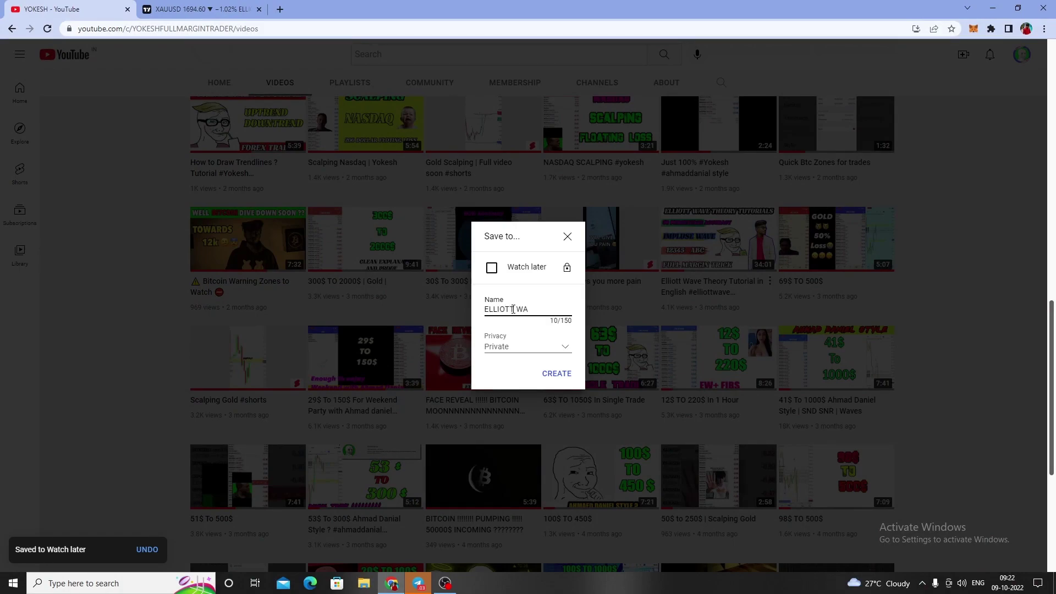
left_click(522, 345)
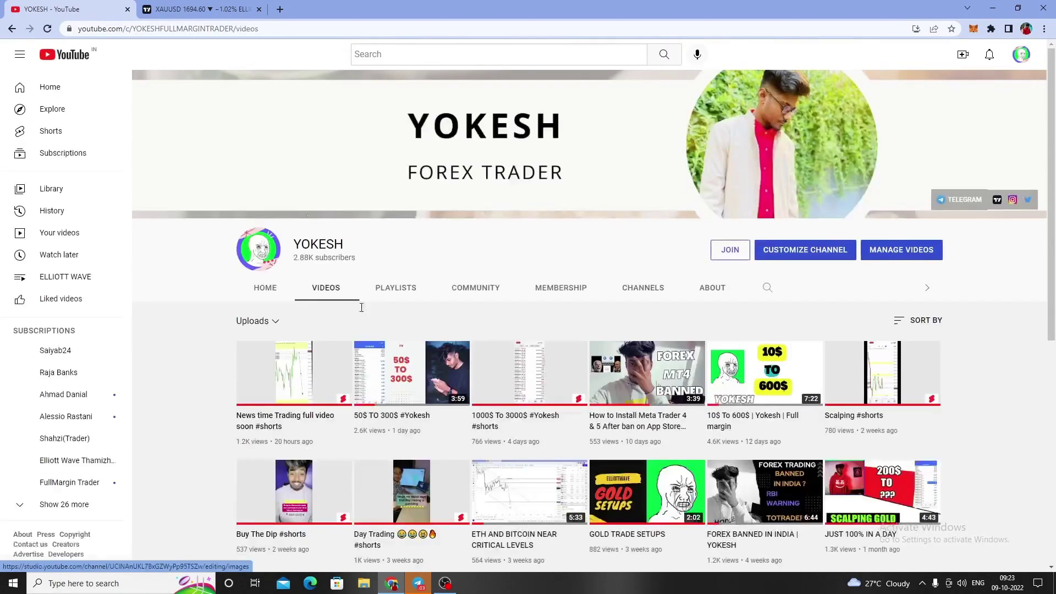
Check the new playlist on the Playlists tab, then go to the XAUUSD chart tab
left_click(408, 298)
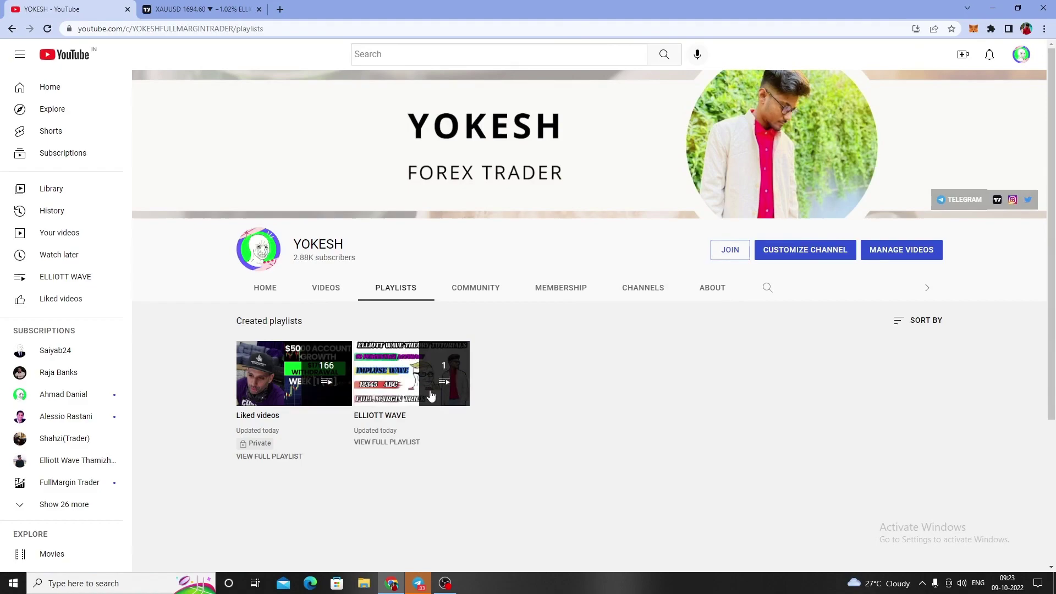
left_click(338, 297)
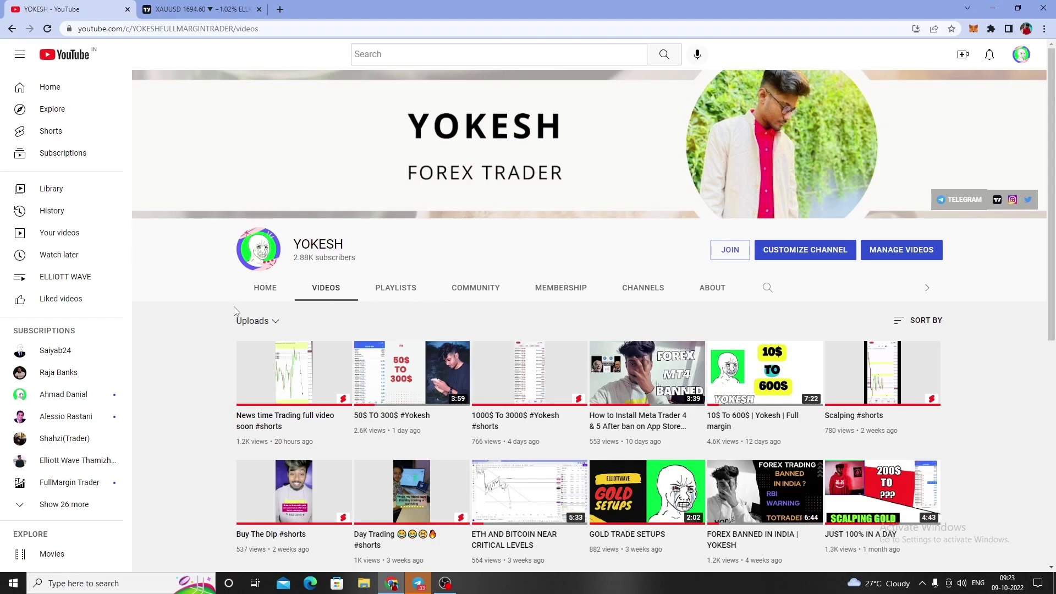
left_click(224, 6)
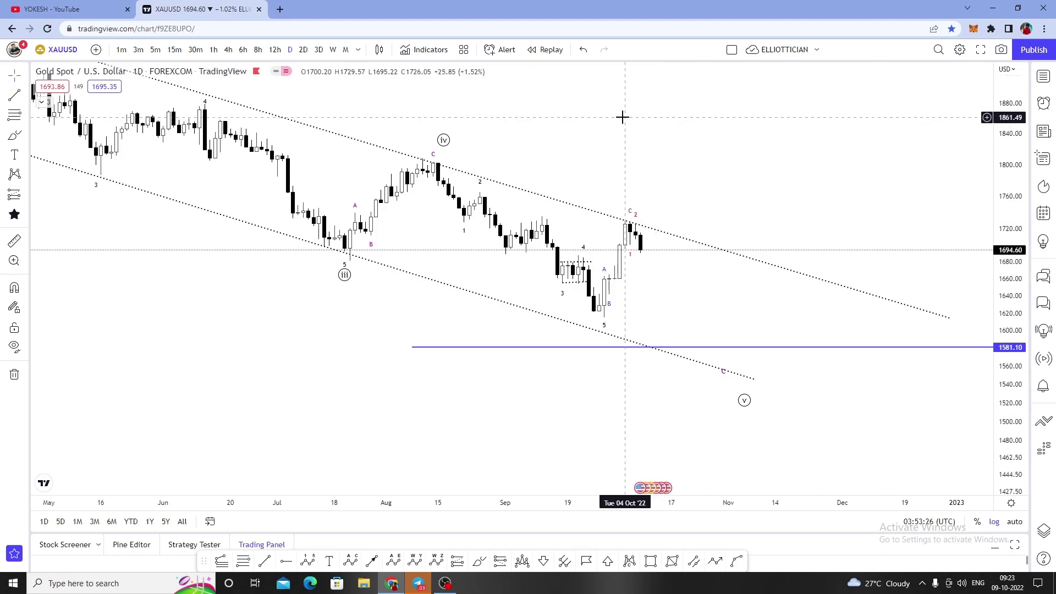
Pan the weekly gold chart and move the (4) wave label up and to the right
left_click_drag(477, 455, 693, 471)
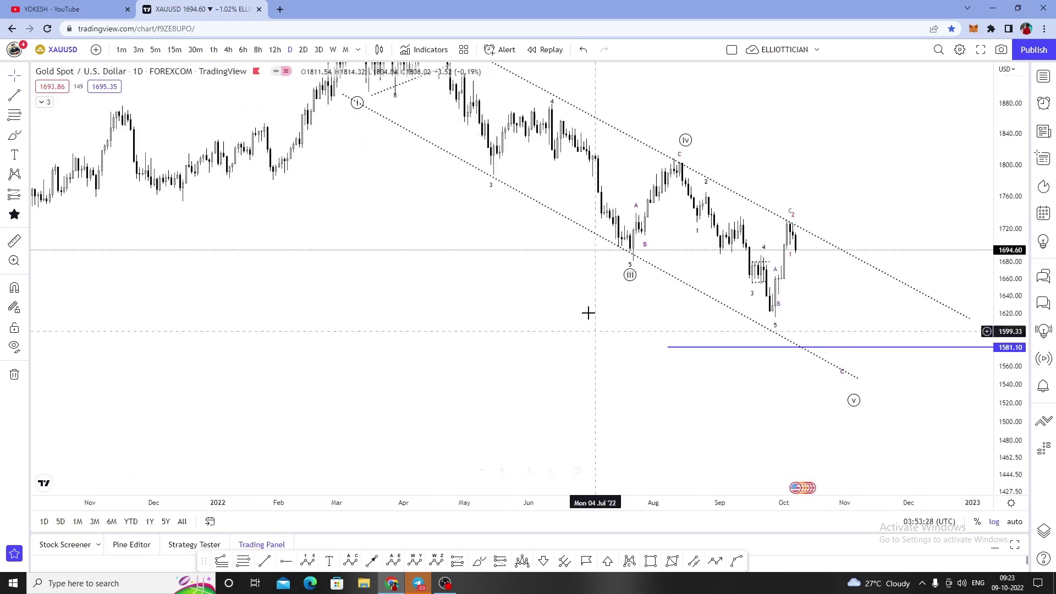
left_click_drag(588, 313, 568, 390)
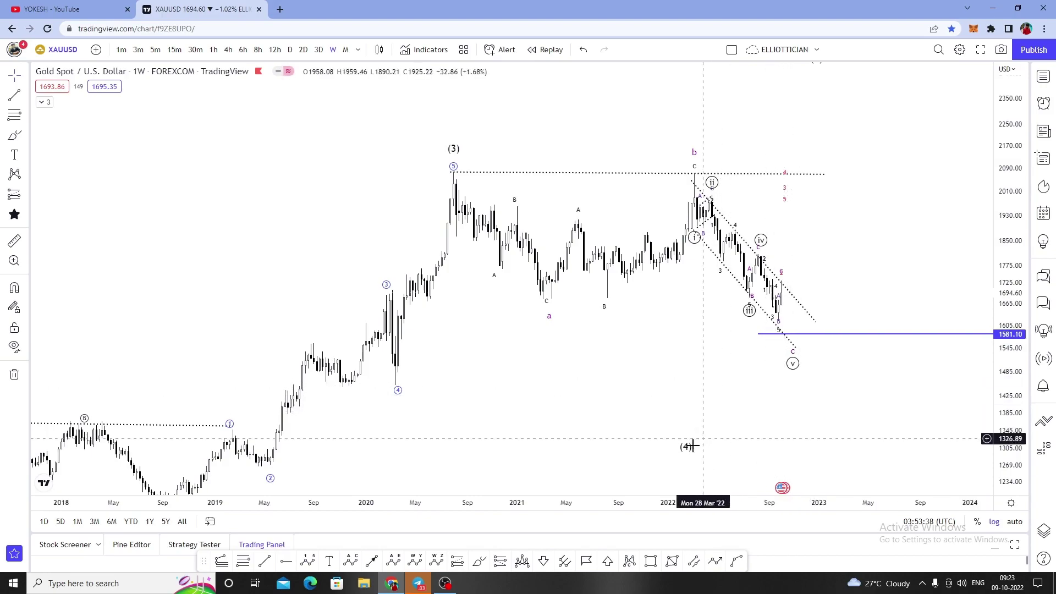
left_click_drag(686, 446, 634, 388)
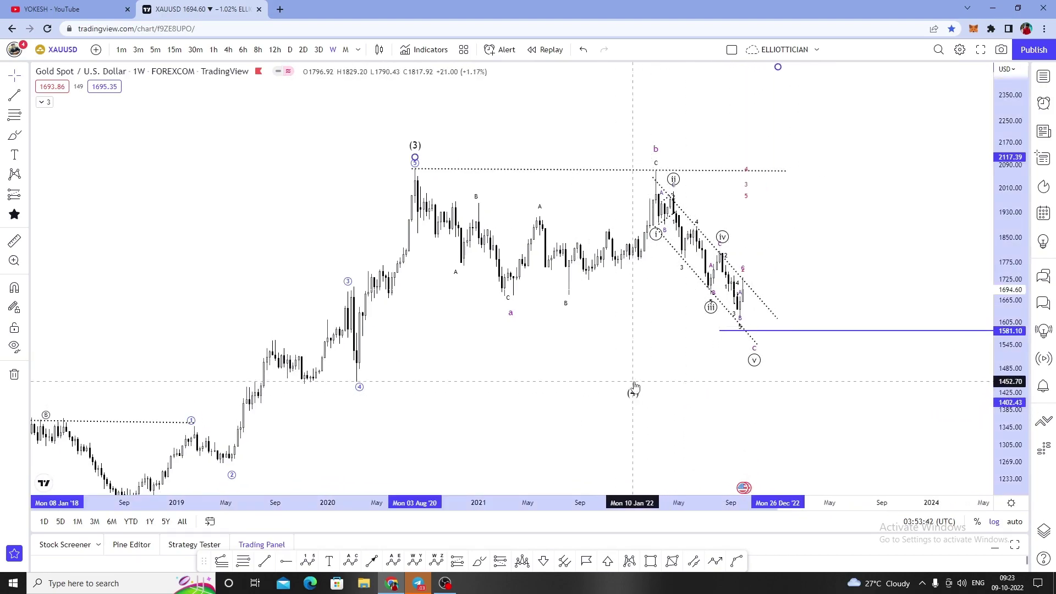
left_click(544, 342)
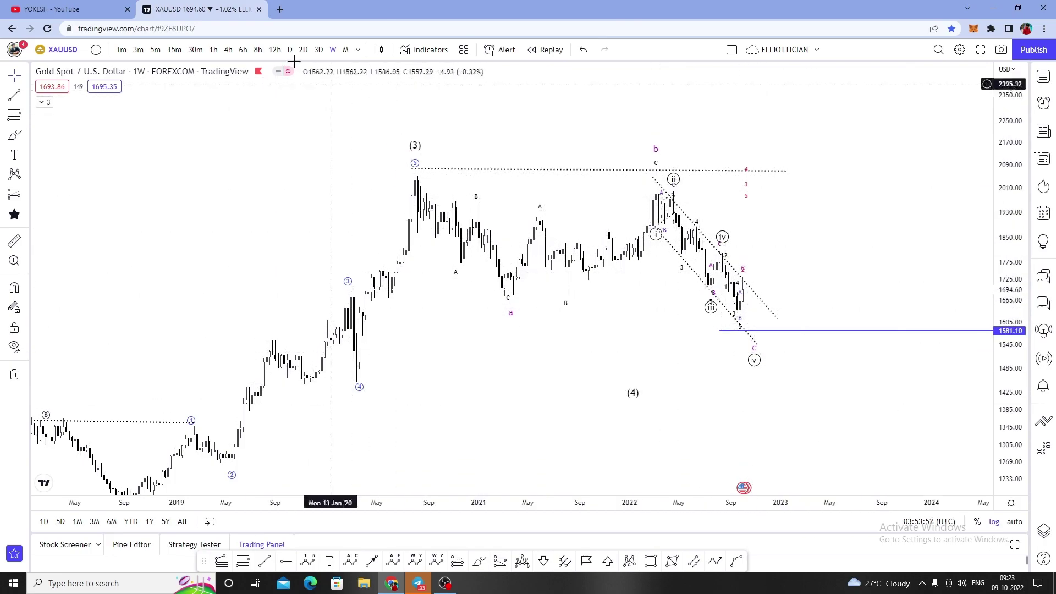
Switch to the daily chart, adjust the wave's end point, and add a red ray at 1764.99
key("1")
key("d")
key("Return")
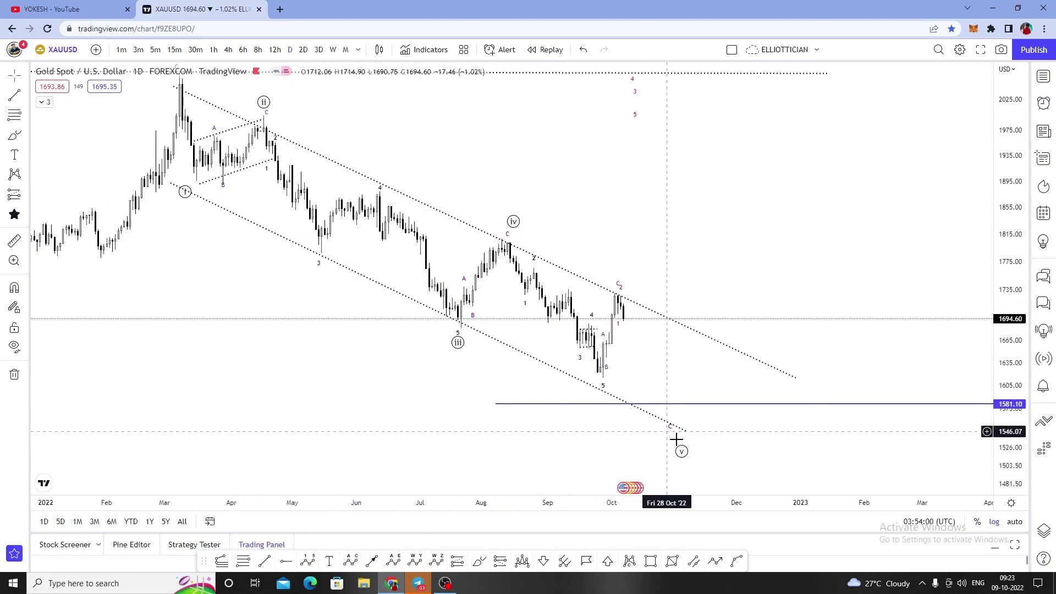
mouse_move(672, 430)
left_mouse_down()
mouse_move(685, 435)
mouse_move(673, 427)
left_mouse_up()
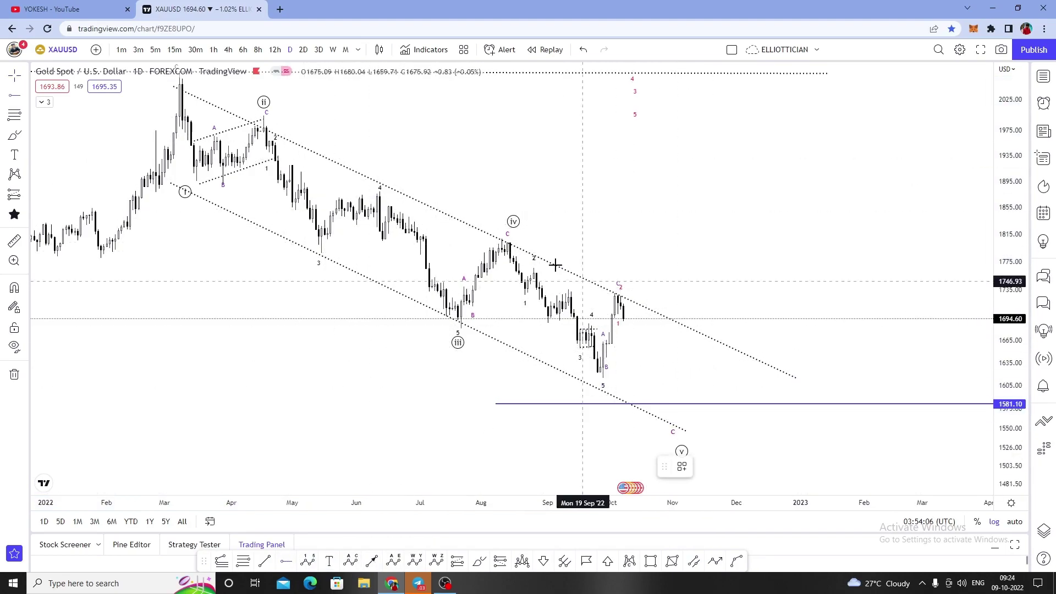
left_click(526, 268)
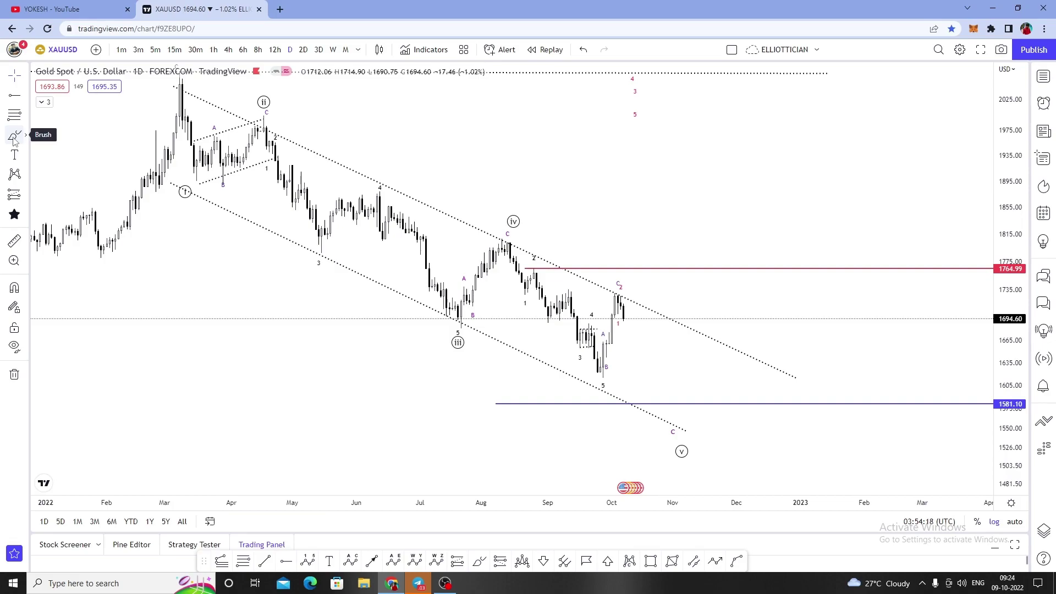
left_click_drag(658, 269, 694, 205)
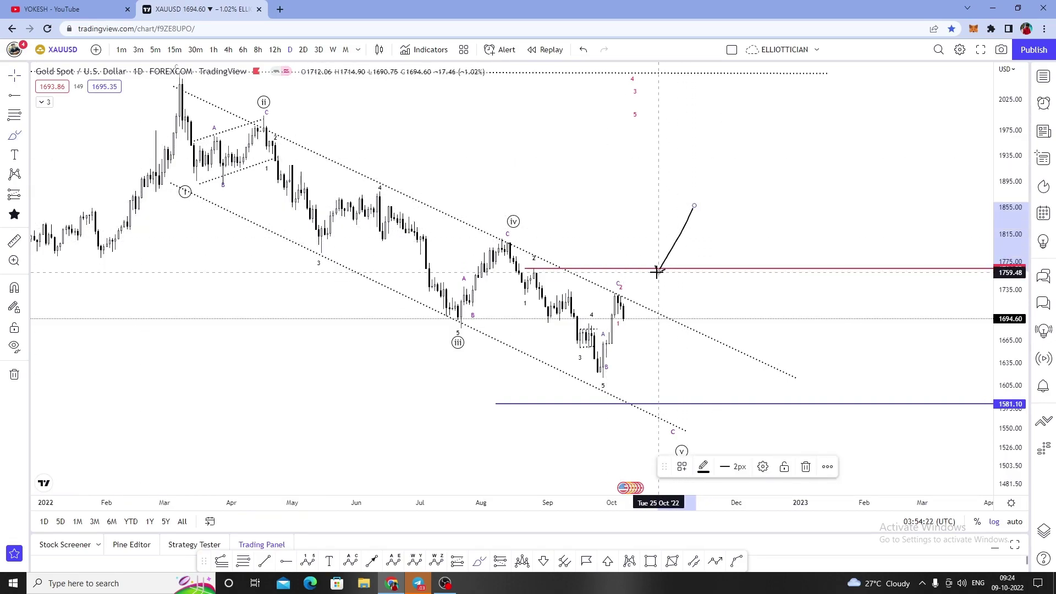
key("ctrl")
key("ctrl+z")
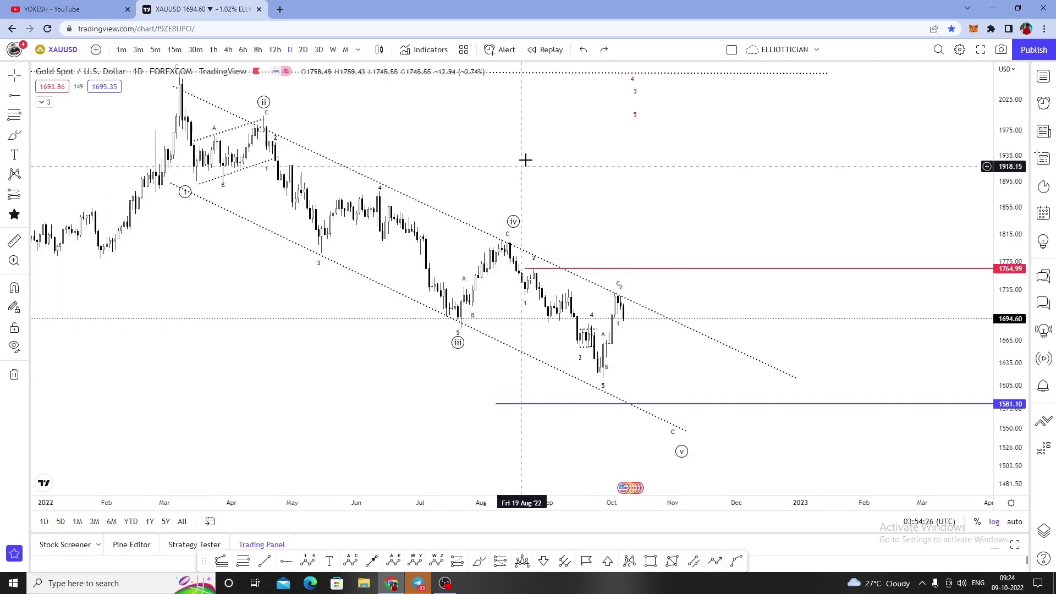
left_click_drag(546, 225, 486, 209)
left_click(14, 155)
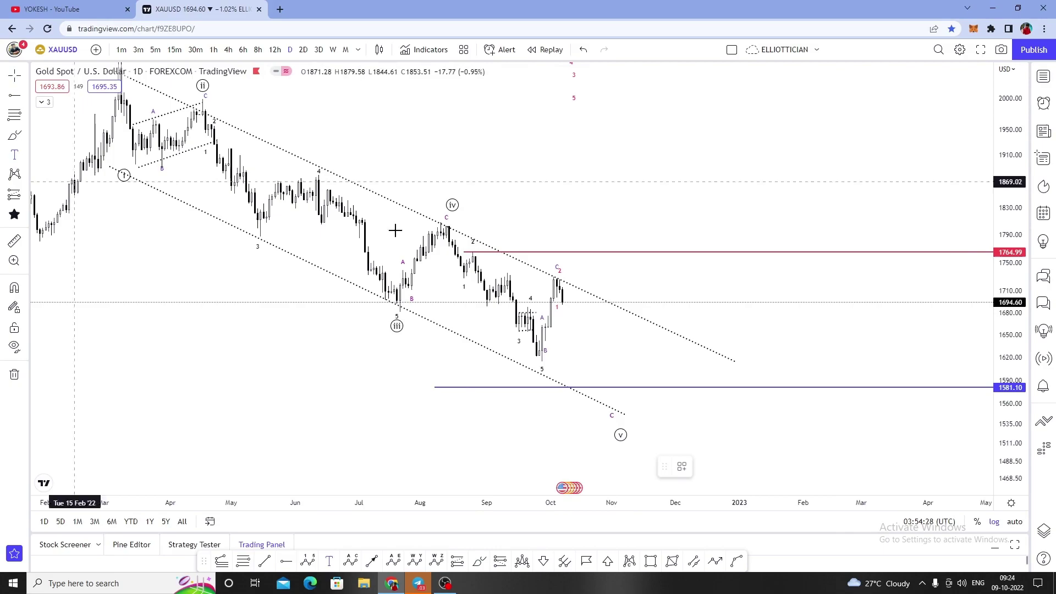
left_click(554, 240)
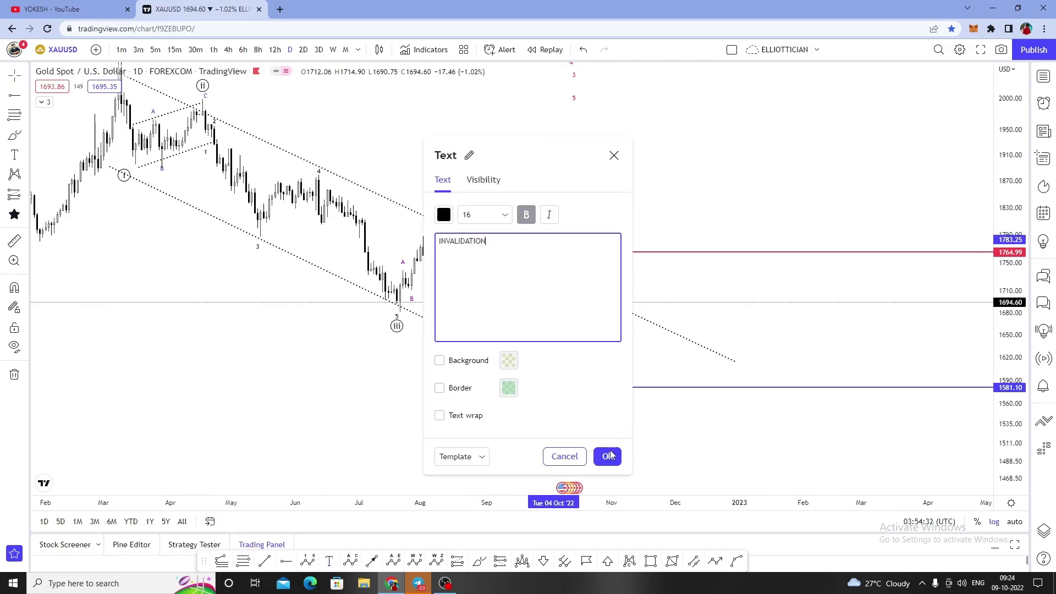
type("INVALIDATION")
left_click(609, 456)
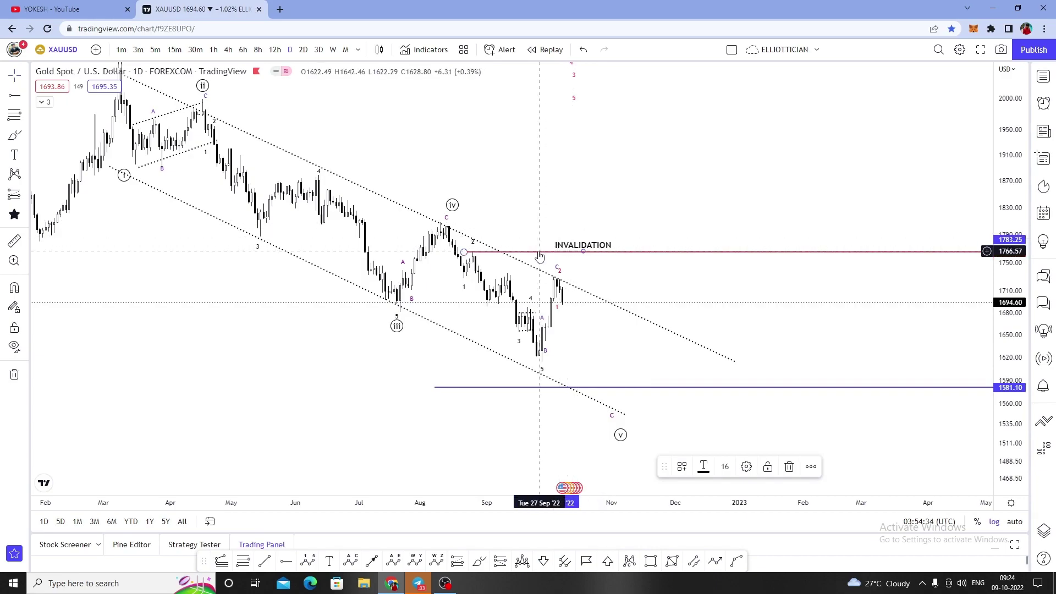
left_click_drag(540, 256, 586, 279)
left_click(641, 187)
left_click_drag(641, 186, 647, 168)
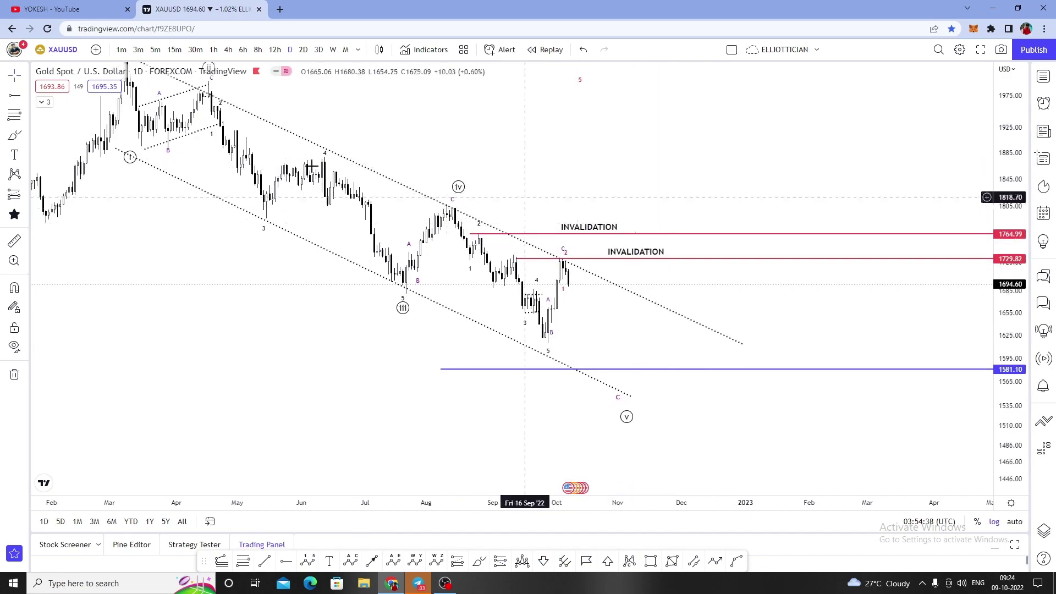
Switch to 4-hour candles and raise the lower invalidation line to 1735.87
left_click(229, 50)
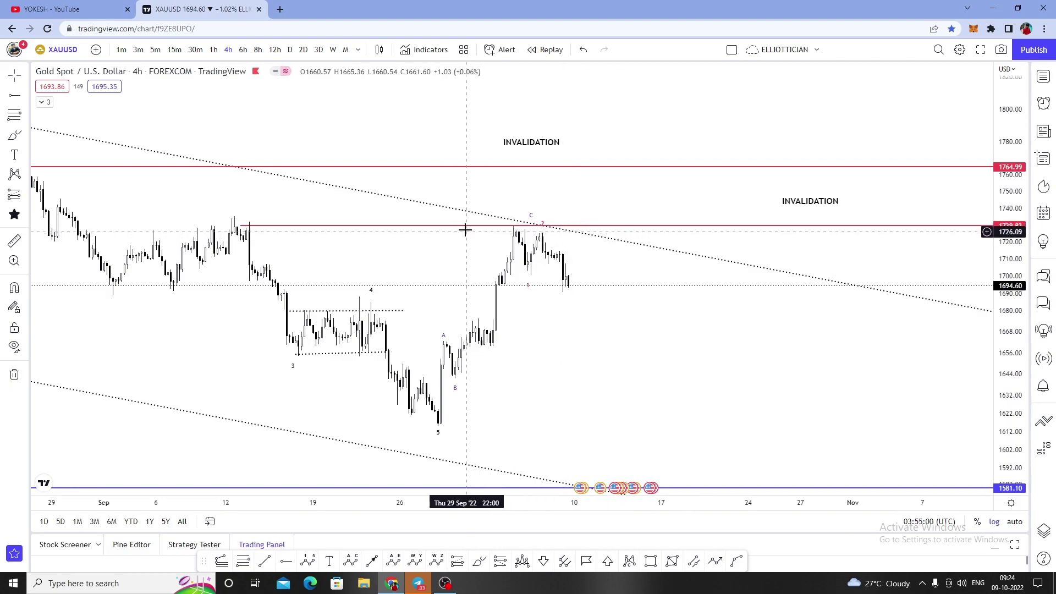
left_click_drag(468, 226, 458, 215)
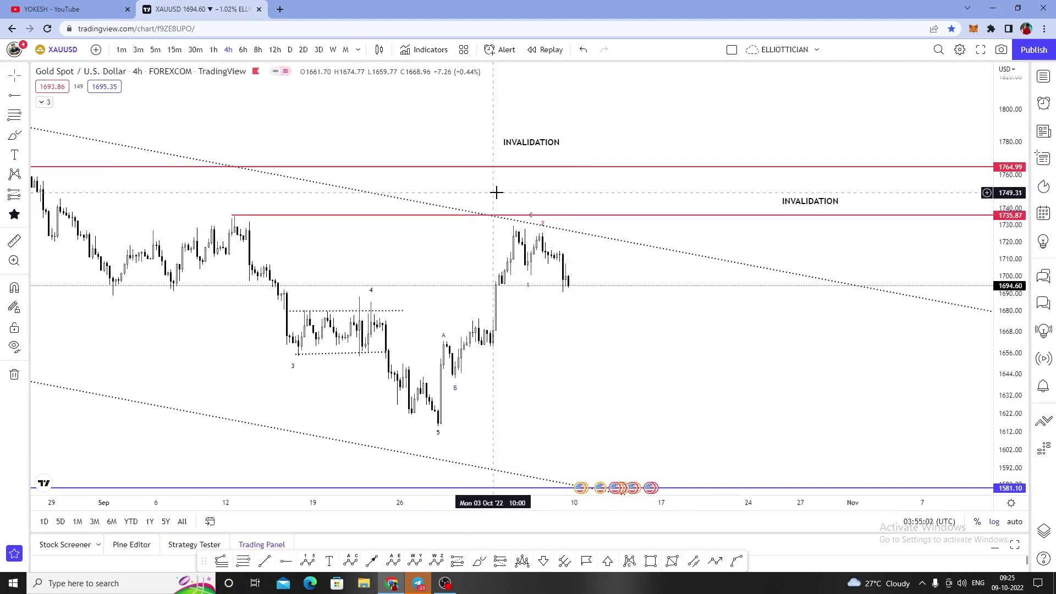
left_click(531, 217)
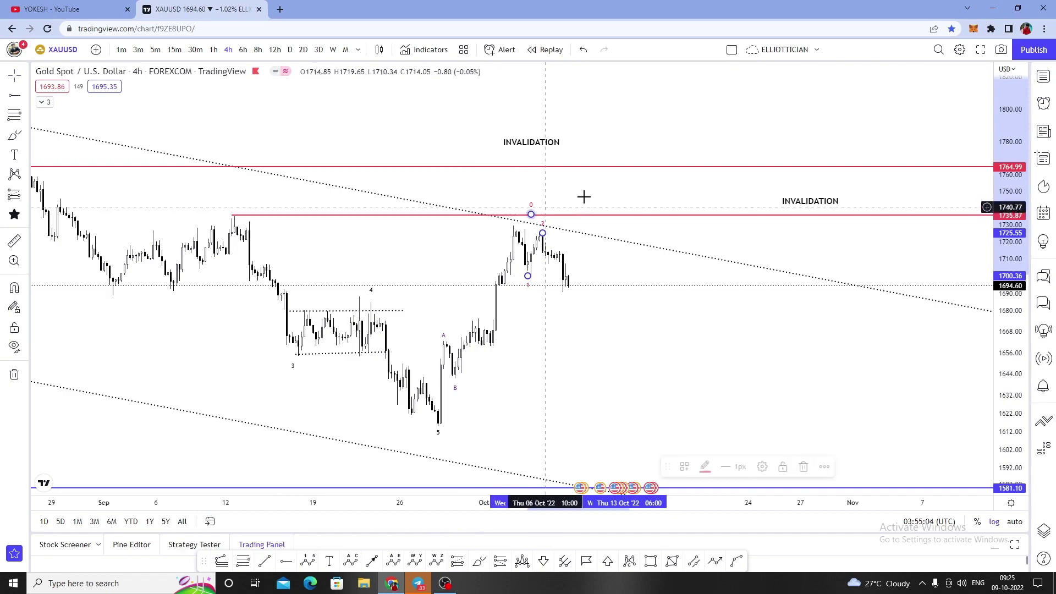
left_click(528, 210)
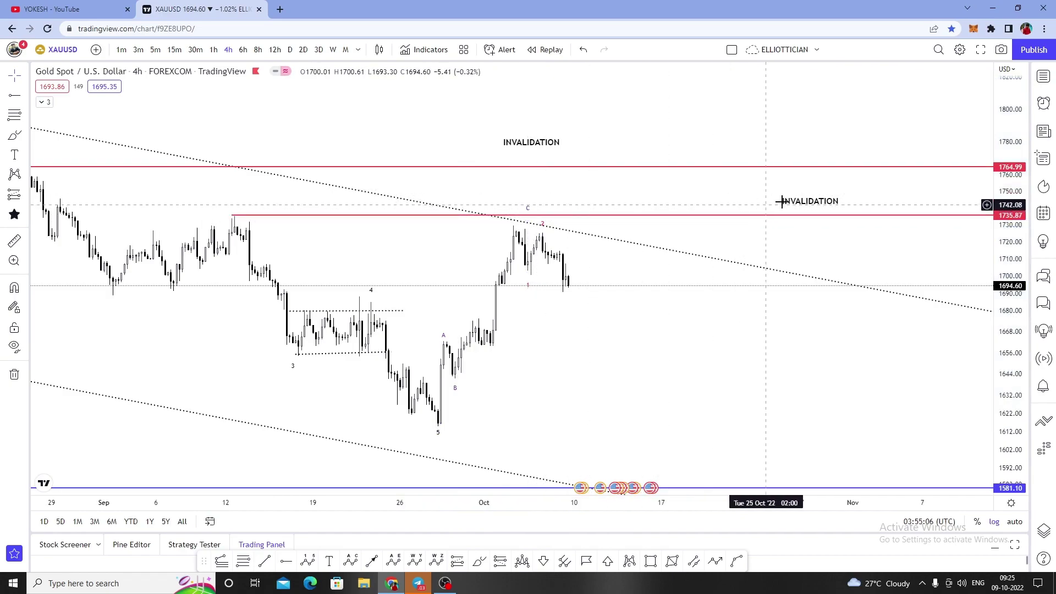
Move the INVALIDATION label onto its line and add a red level at 1678.38
left_click_drag(782, 201, 641, 207)
left_click_drag(558, 297, 459, 283)
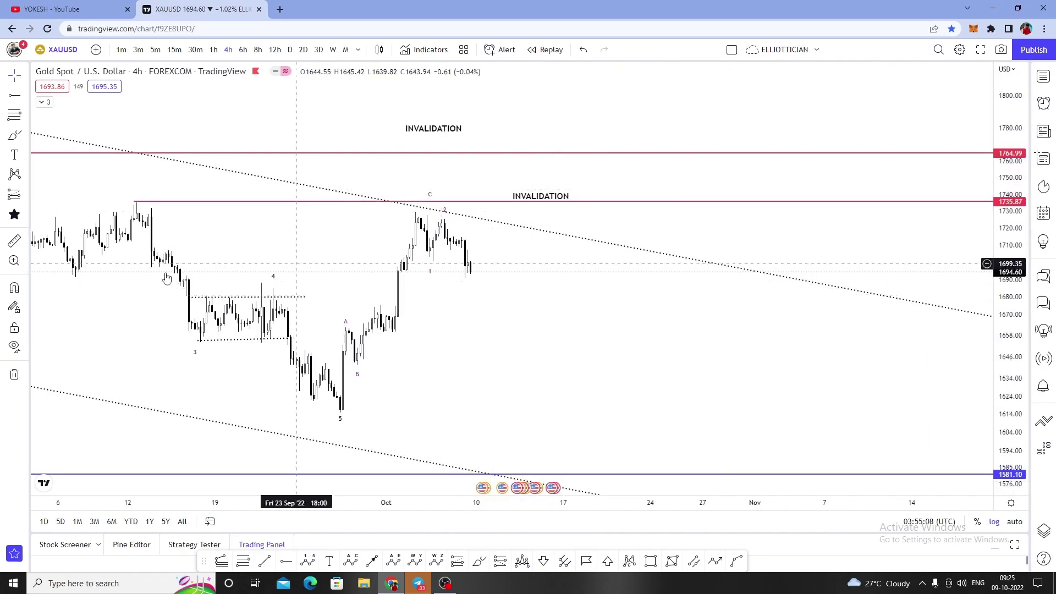
key("alt+j")
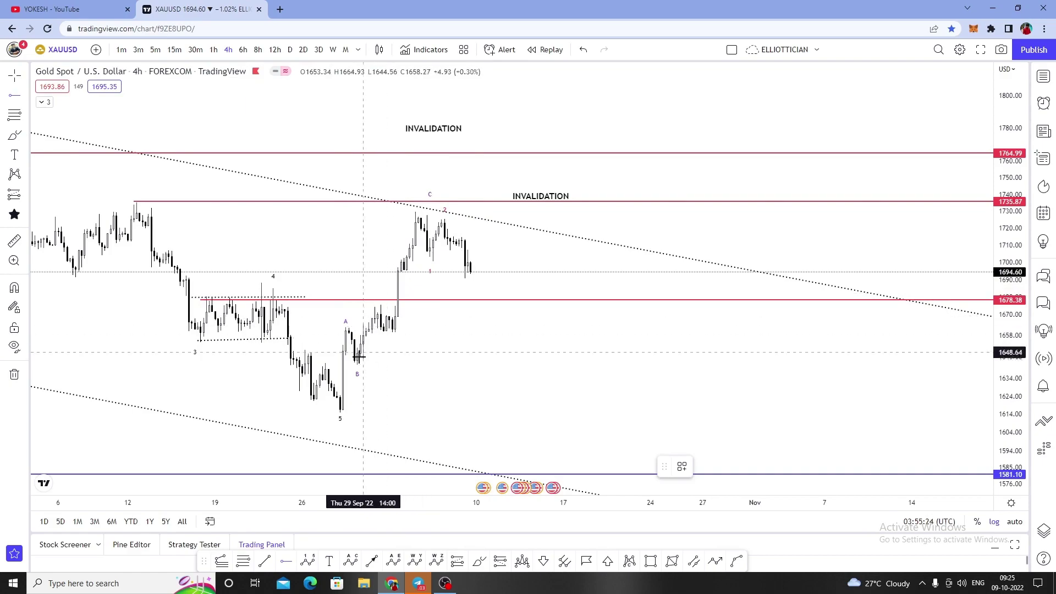
Add a red 1641.52 level from wave B and draw a zigzag path from the last candle toward 1581
left_click(355, 365)
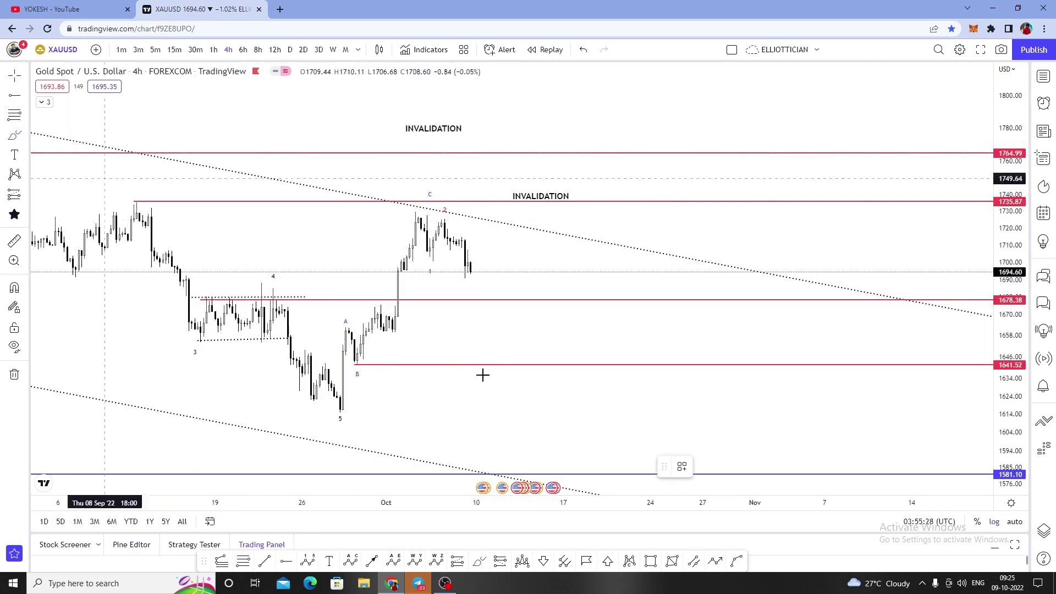
left_click(715, 561)
left_click(469, 269)
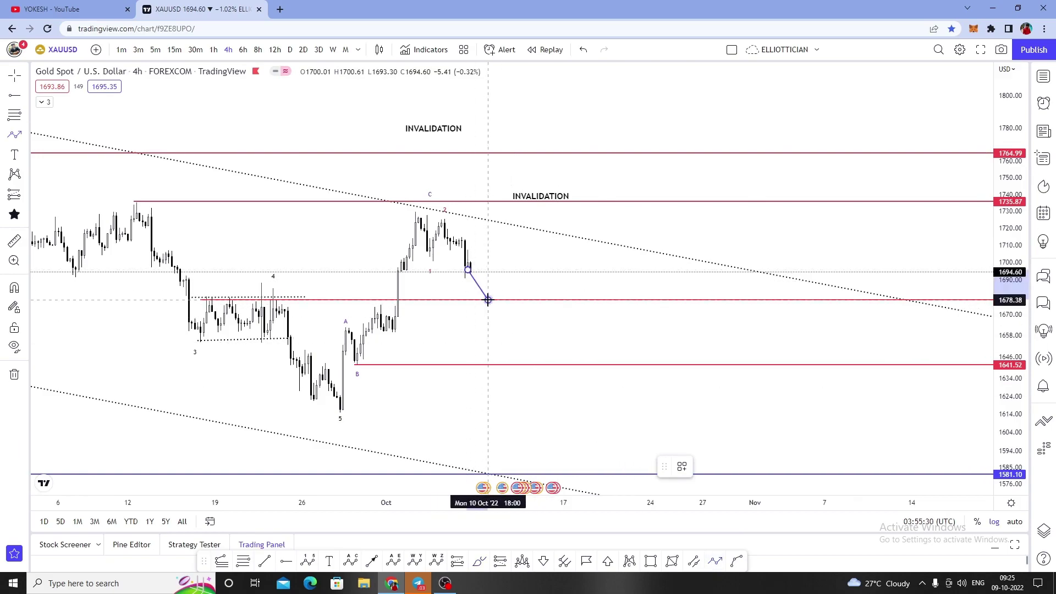
left_click(488, 300)
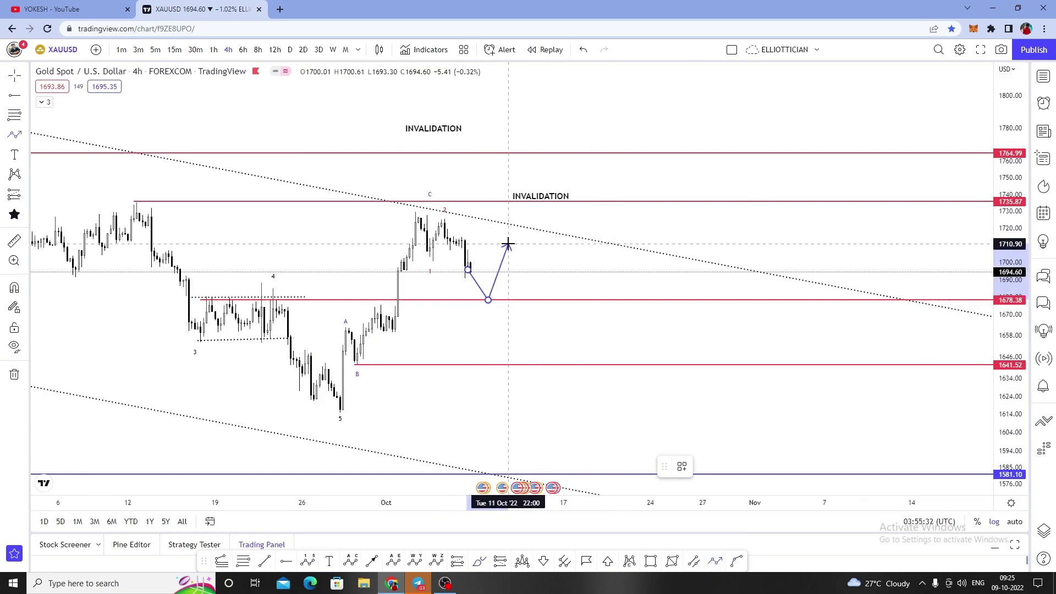
left_click(507, 243)
left_click(552, 365)
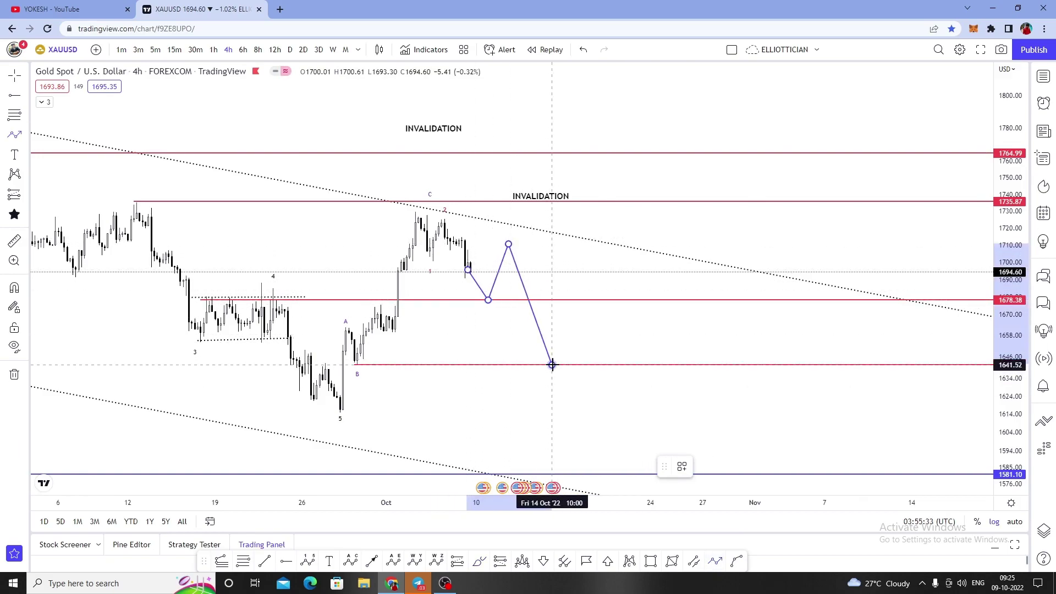
left_click(633, 353)
double_click(627, 468)
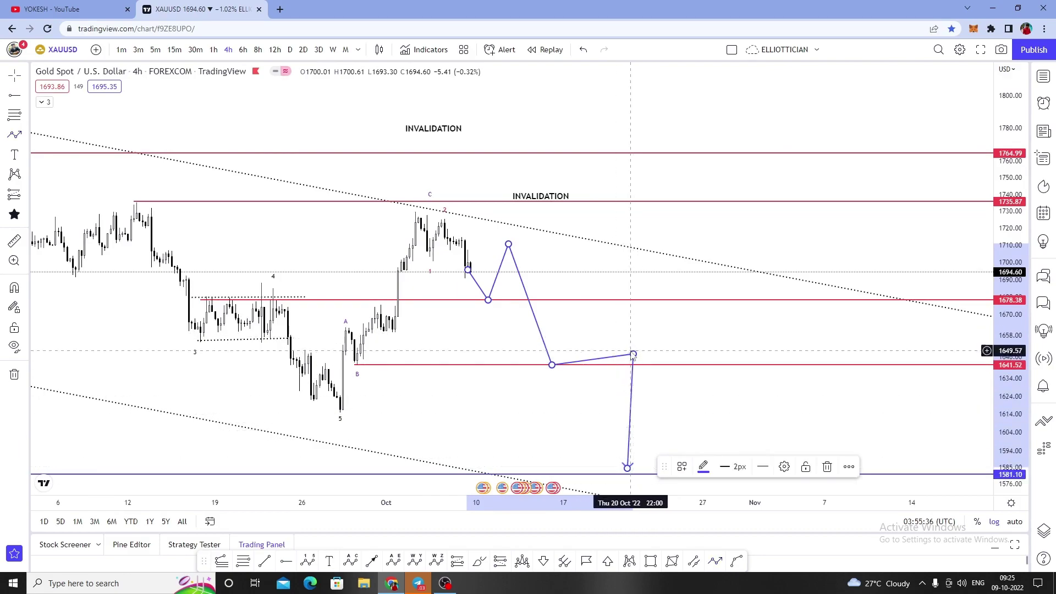
Move the path's bounce point lower and to the left, then scroll the chart
left_click_drag(633, 354, 566, 340)
left_click_drag(633, 320, 608, 306)
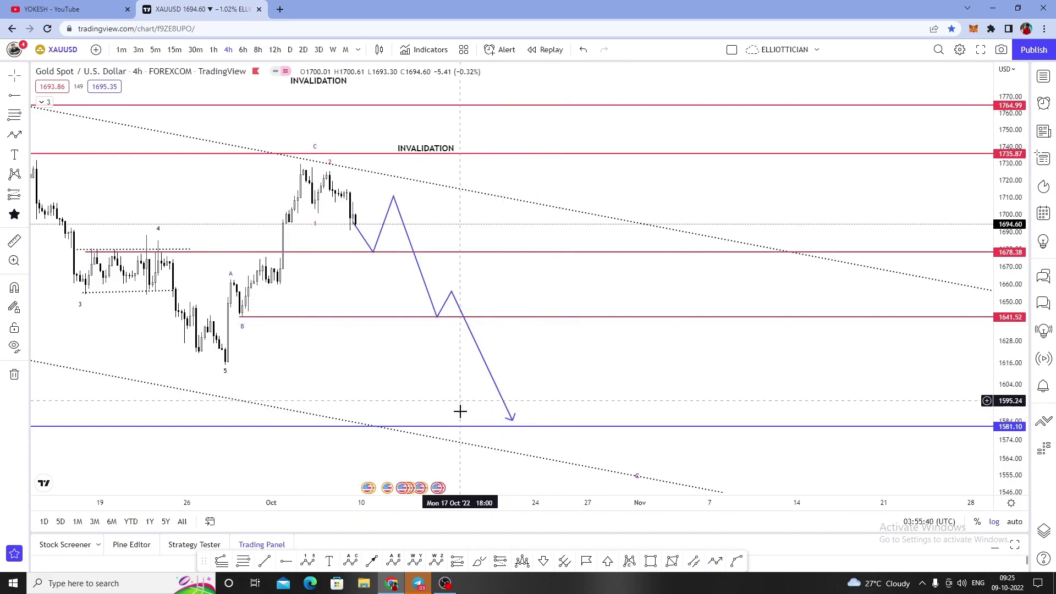
scroll(473, 404, "left", 1)
scroll(420, 363, "left", 3)
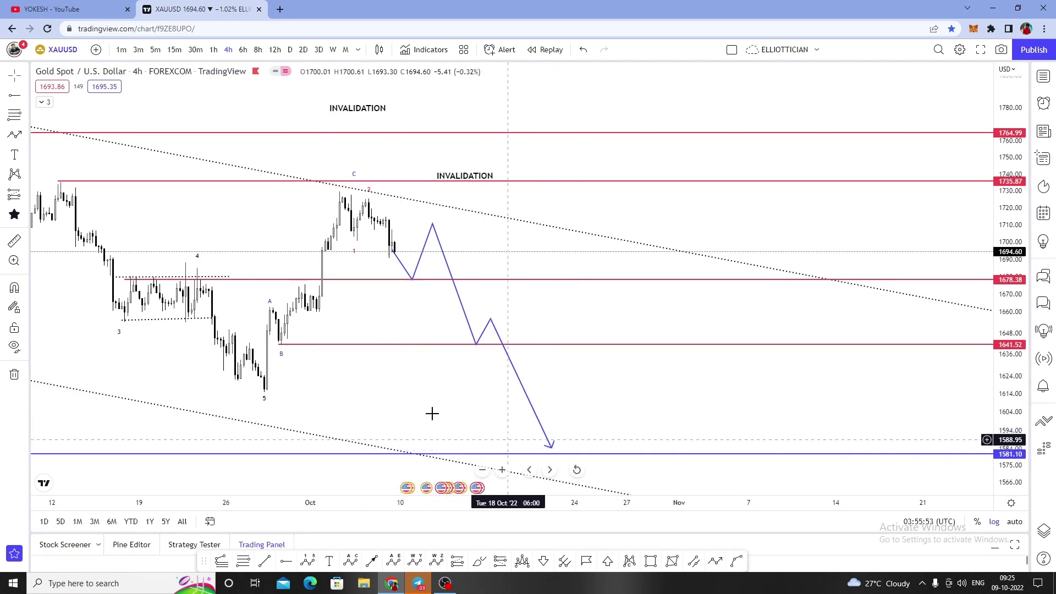
Recentre the chart and drag the invalidation line from 1735.87 down to 1730.32
left_click_drag(431, 413, 479, 422)
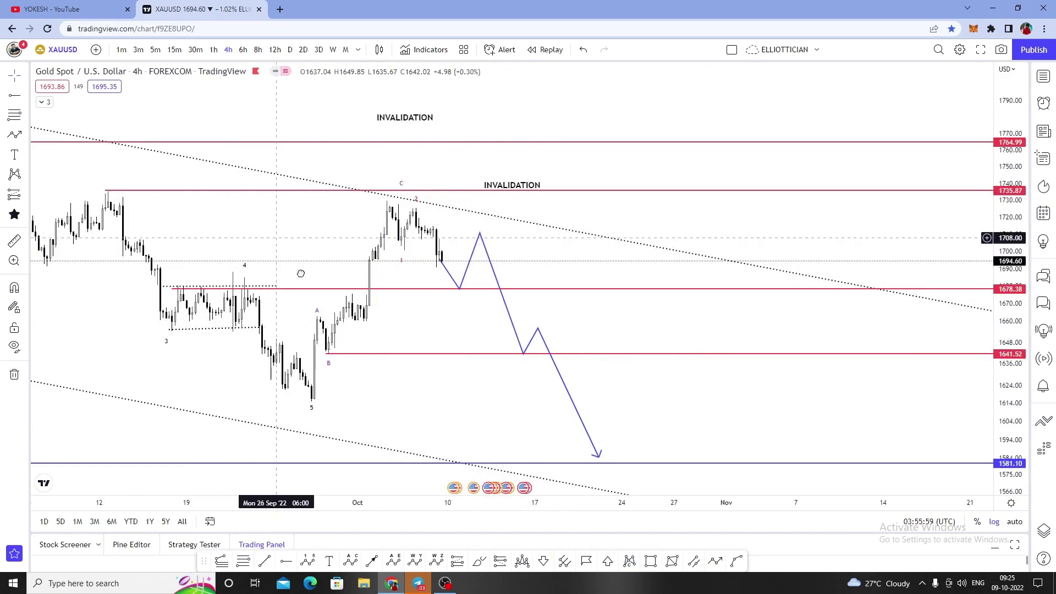
left_click_drag(299, 271, 317, 297)
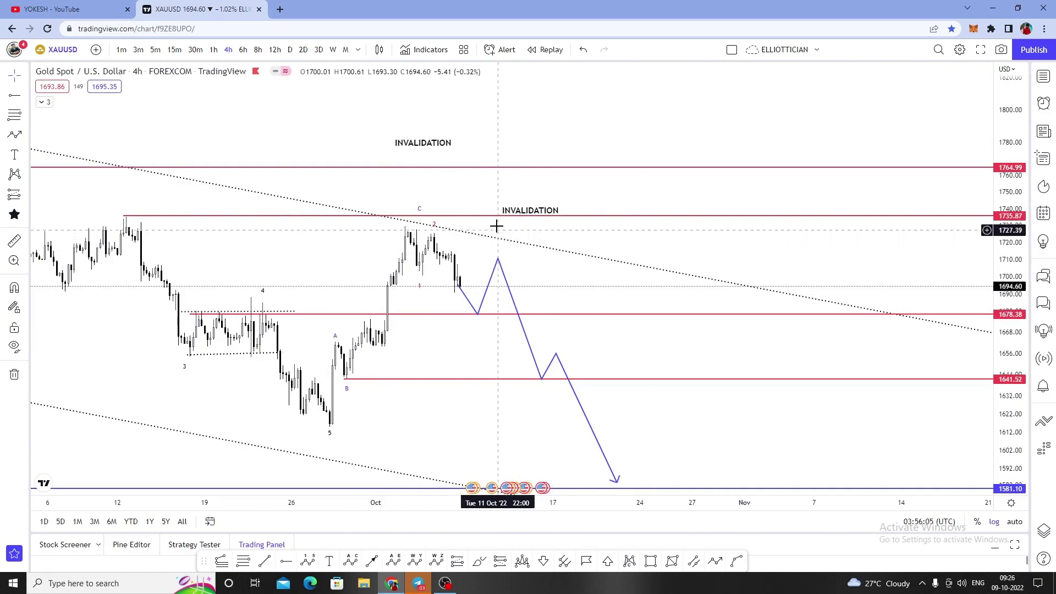
left_click_drag(485, 218, 513, 225)
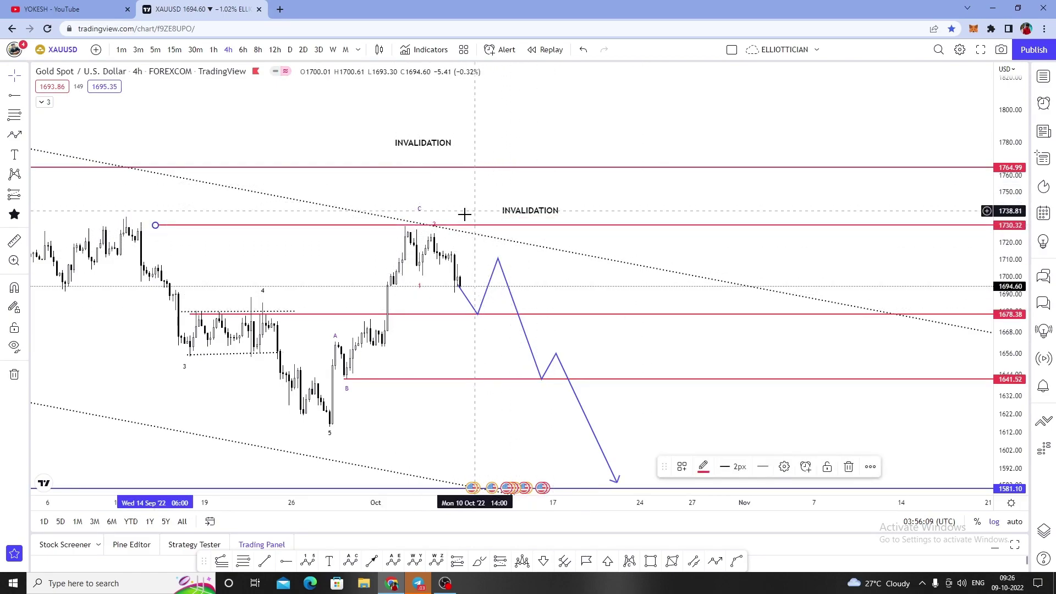
Draw a Fib retracement from the recent peak down to the 1678 low
left_click(429, 228)
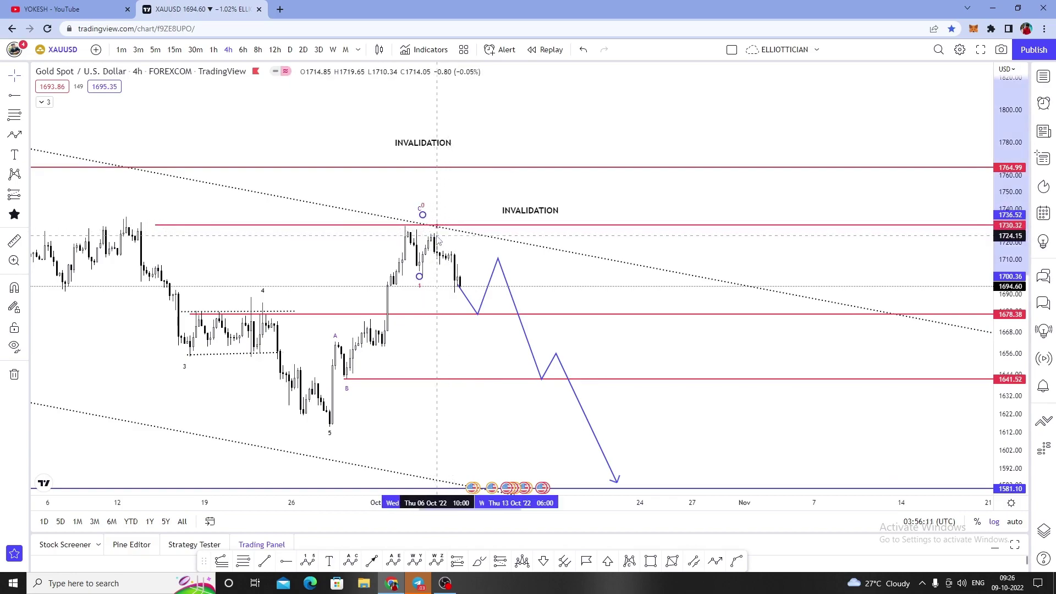
left_click(454, 240)
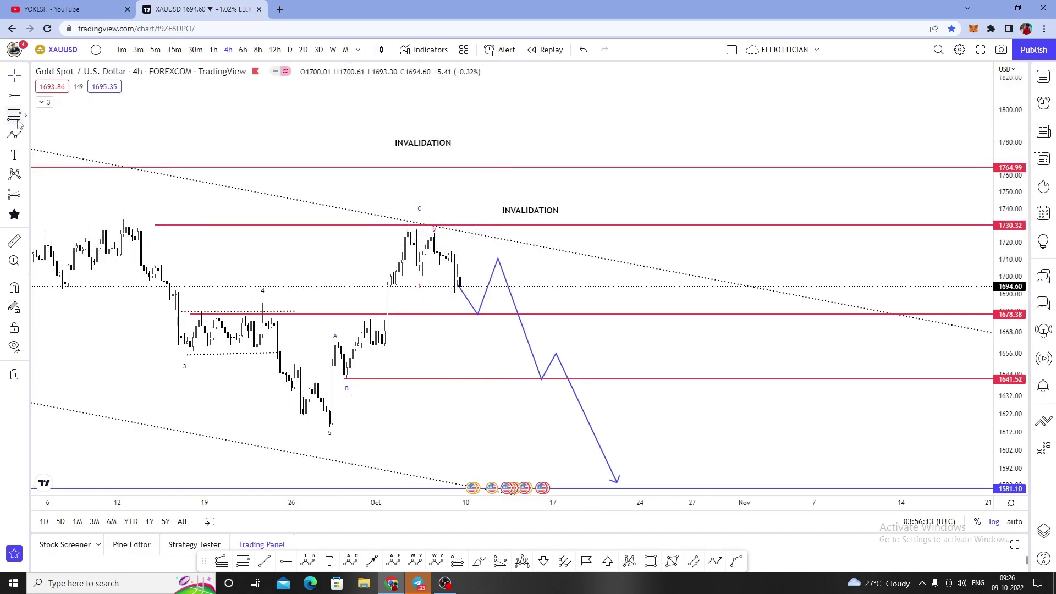
left_click(15, 116)
left_click(417, 226)
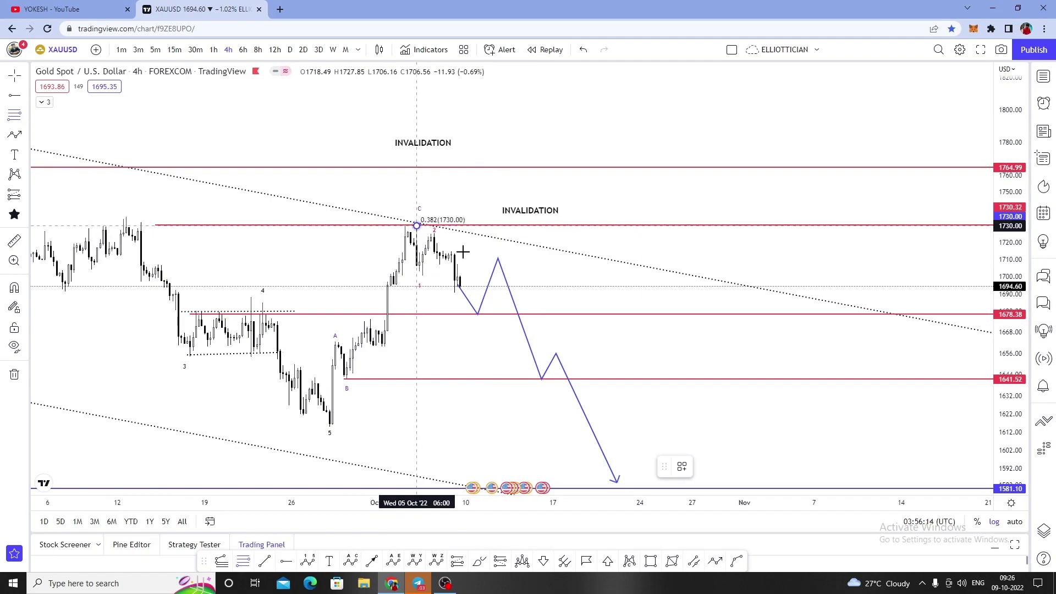
left_click(548, 313)
Show only the 0.5 and 0.618 Fib levels, then nudge the path's peak up toward them
left_click(758, 468)
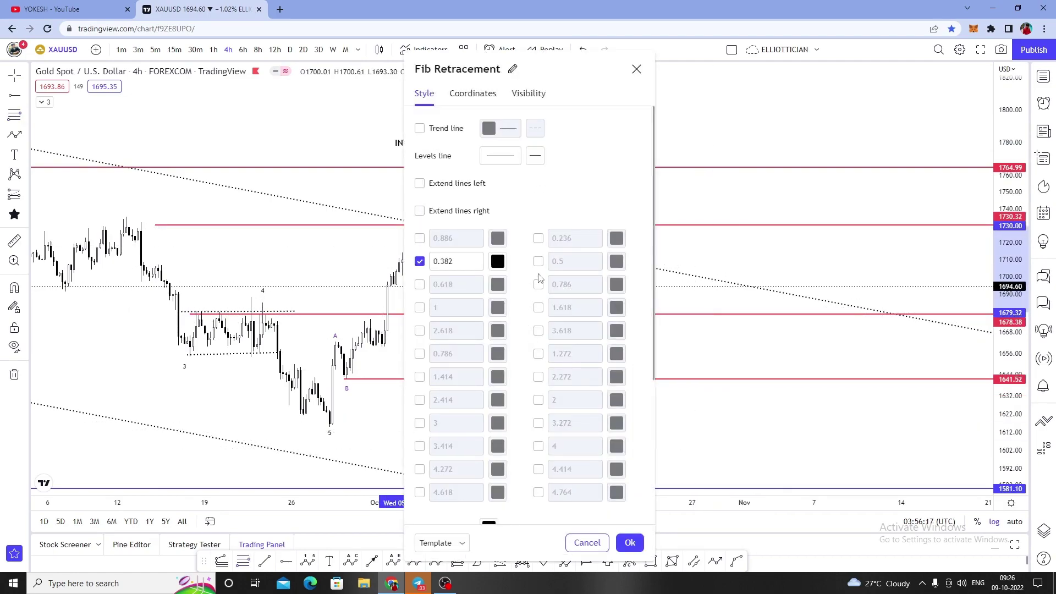
left_click(538, 261)
left_click(420, 284)
left_click(419, 261)
left_click(630, 543)
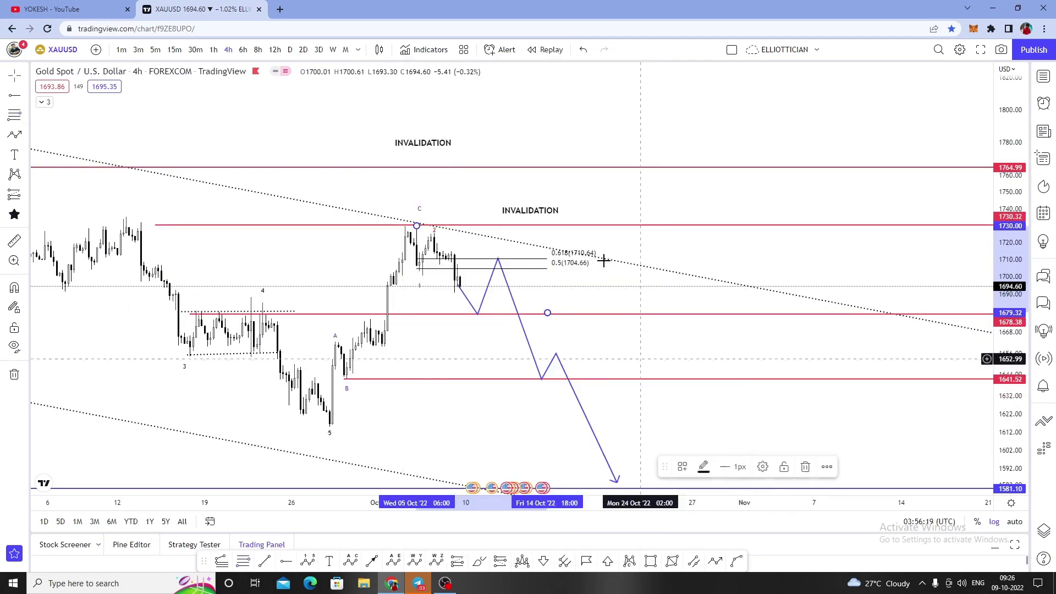
left_click_drag(498, 268, 501, 257)
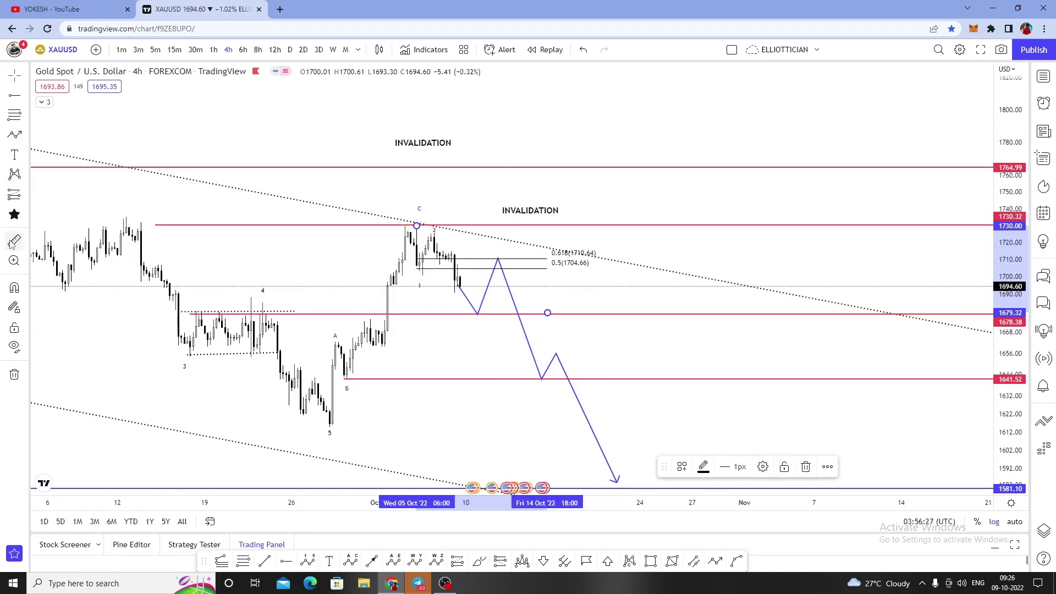
left_click(507, 254, "shift")
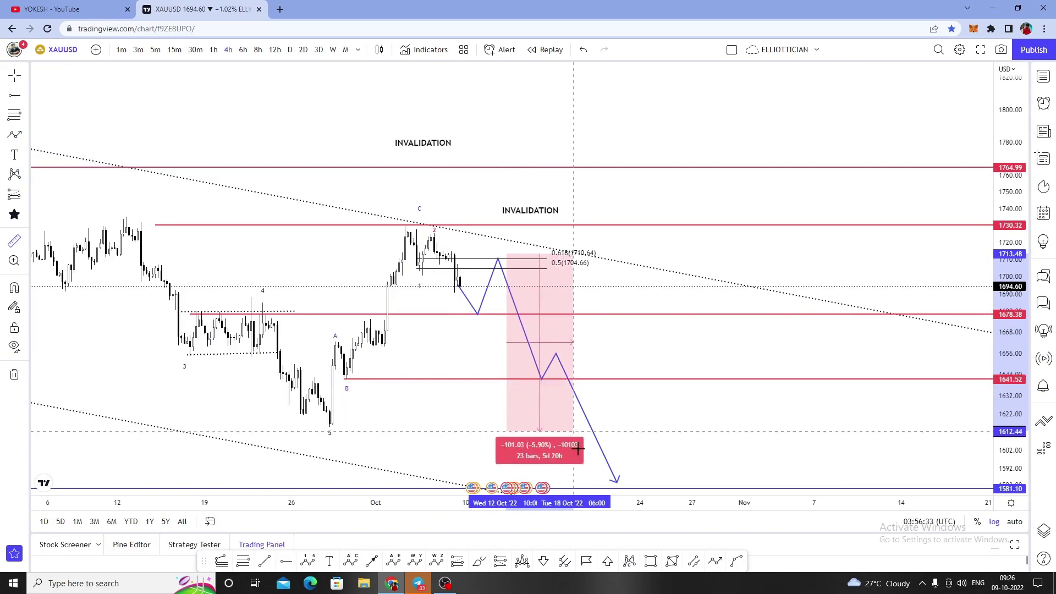
left_click(587, 490)
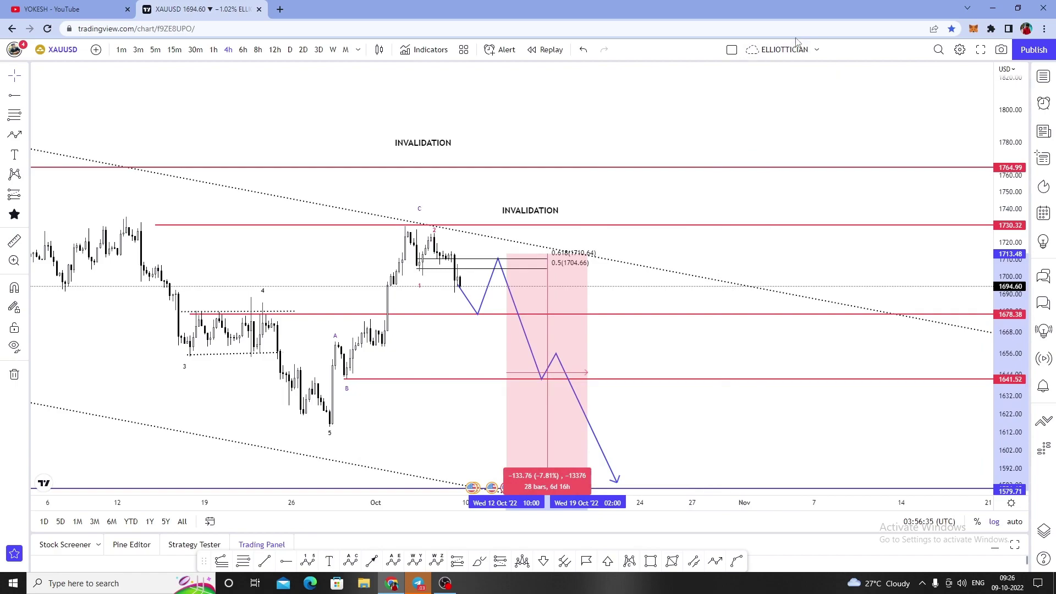
left_click(674, 238)
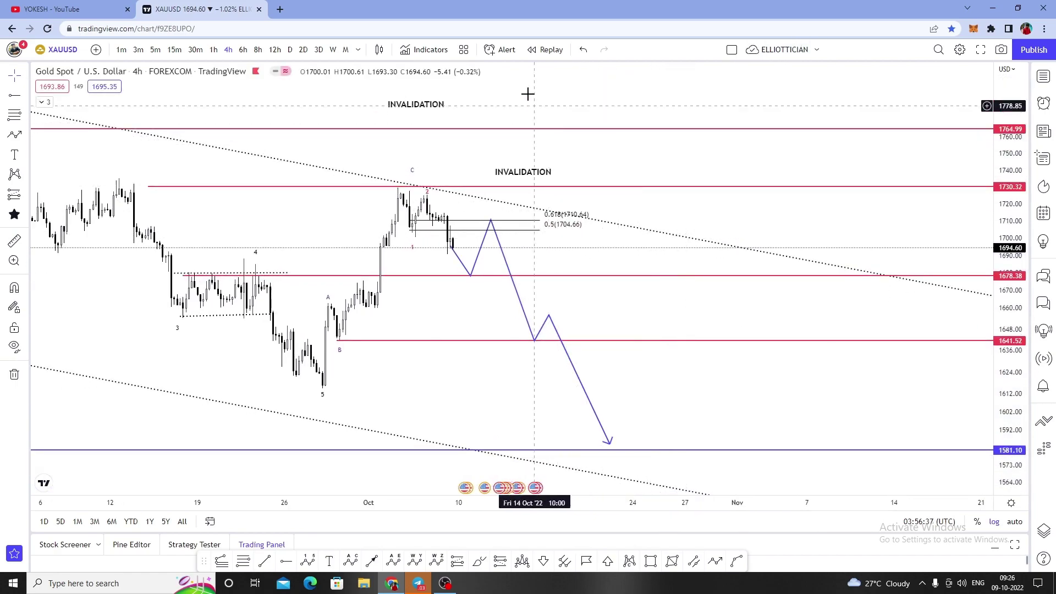
left_click_drag(532, 105, 587, 153)
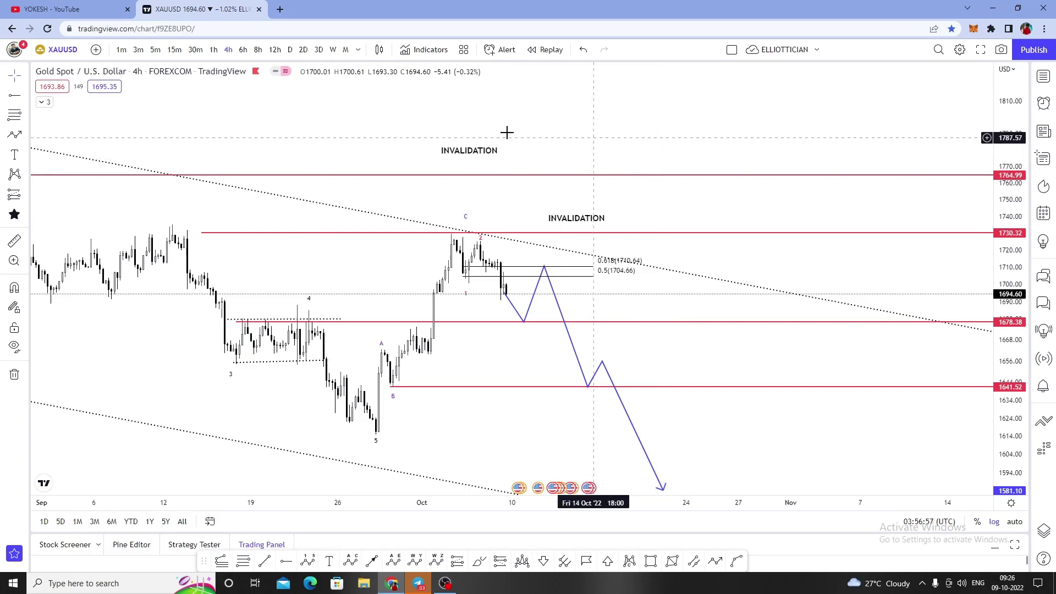
left_click_drag(359, 137, 326, 128)
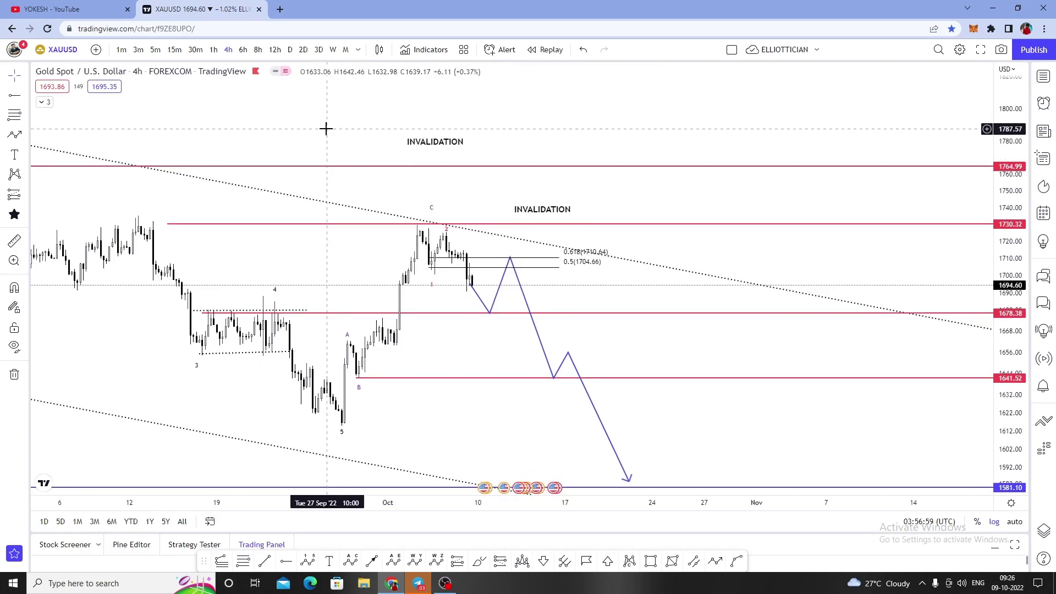